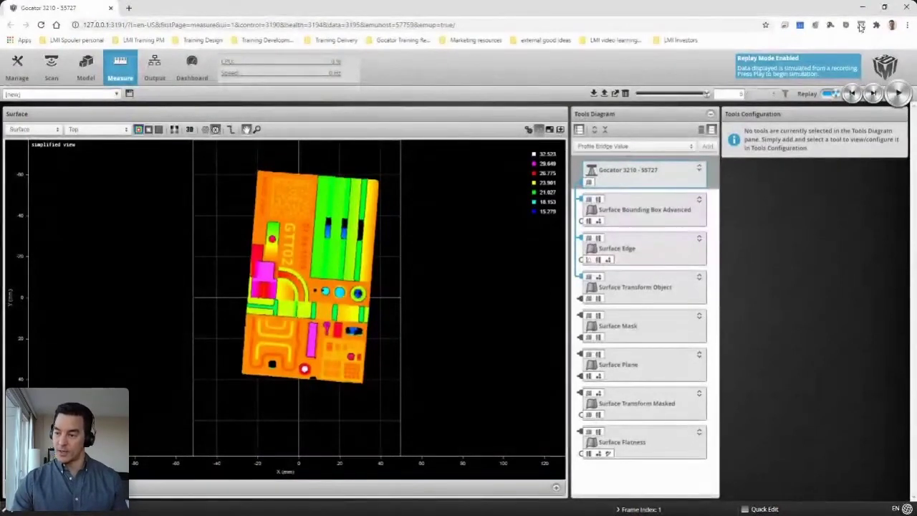
Step: Restore the browser window so the second Surface visualizer window shows beside it
left_click(881, 7)
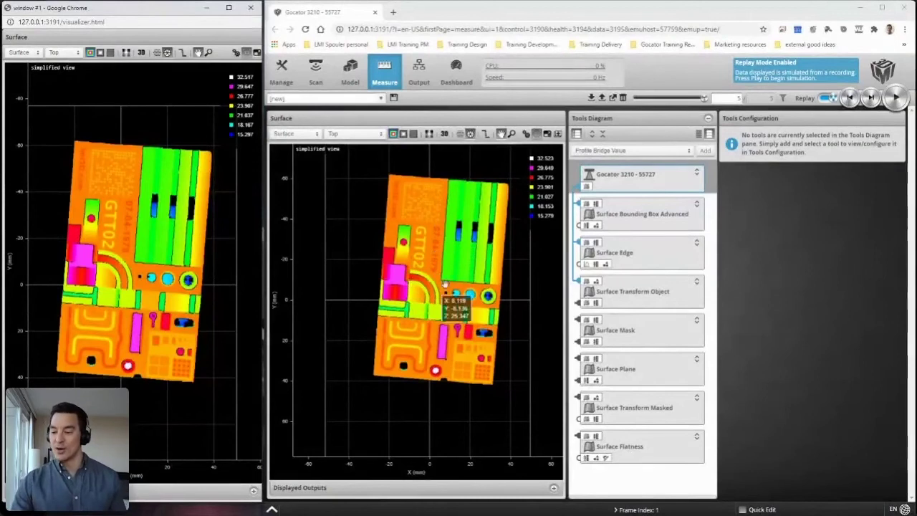
Step: Pan and zoom in on the scanned part in the Surface view
mouse_move(461, 349)
left_mouse_down()
mouse_move(451, 321)
mouse_move(450, 342)
left_mouse_up()
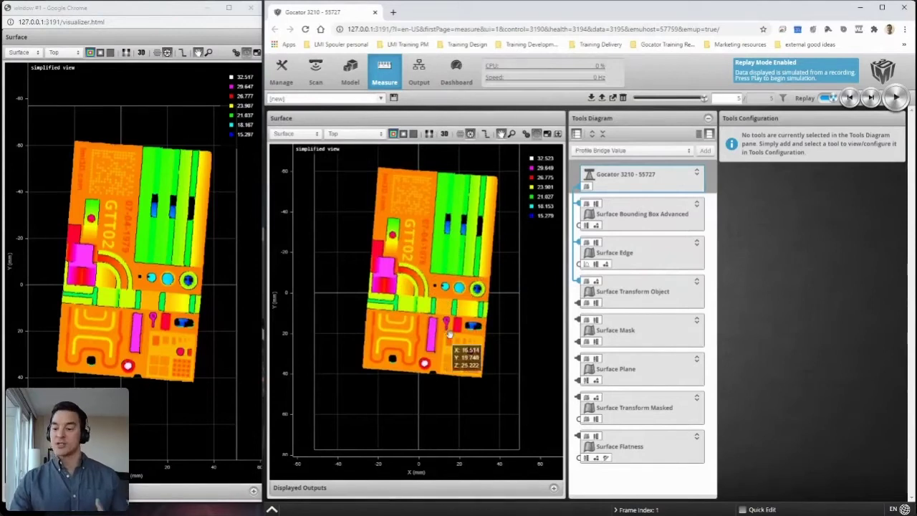
scroll(462, 349, "up", 6)
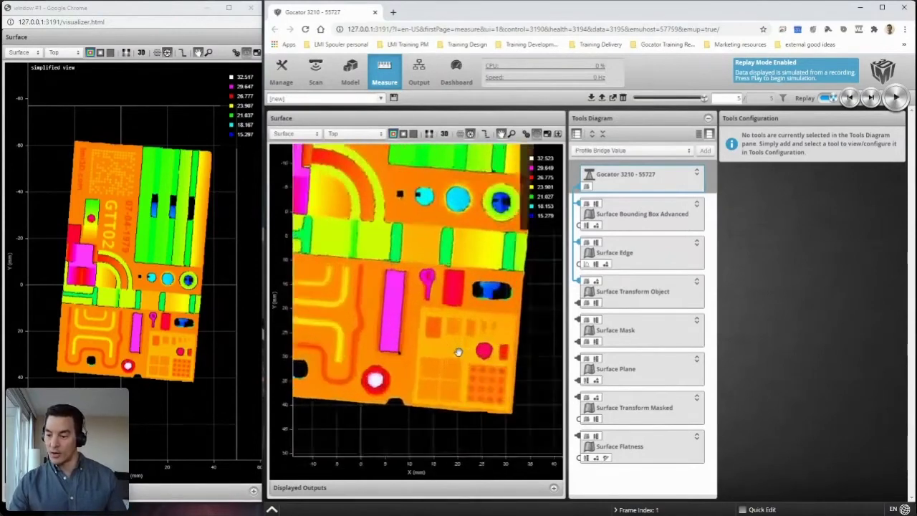
scroll(445, 323, "up", 2)
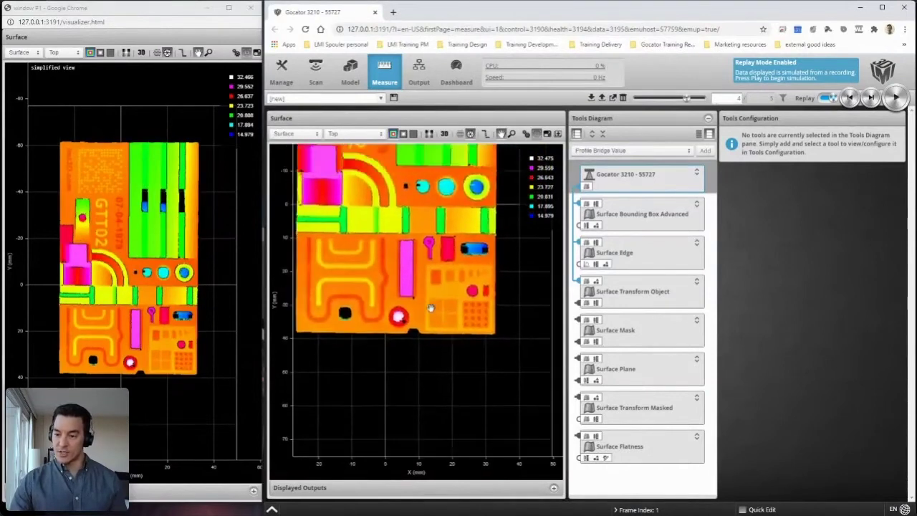
Step: Step the replay to a rotated-part scan and open Surface Bounding Box Advanced settings
left_click(850, 99)
left_click(851, 99)
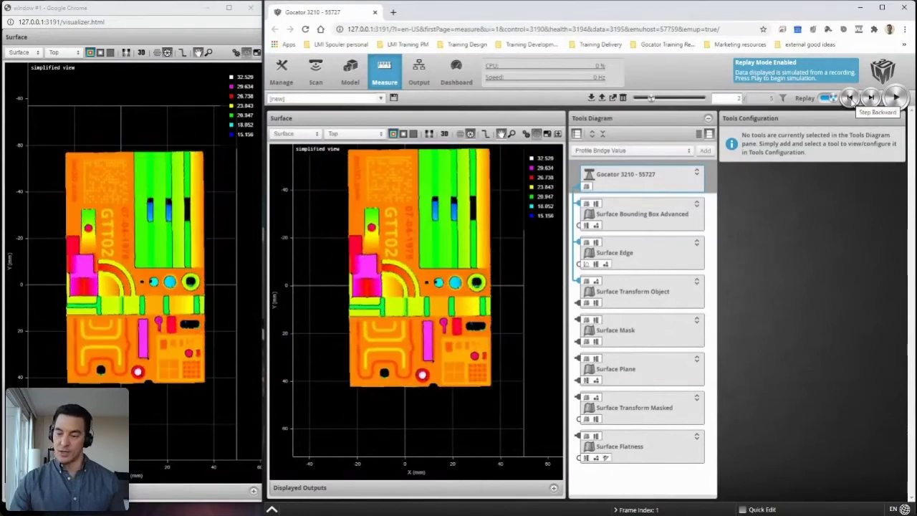
left_click(850, 100)
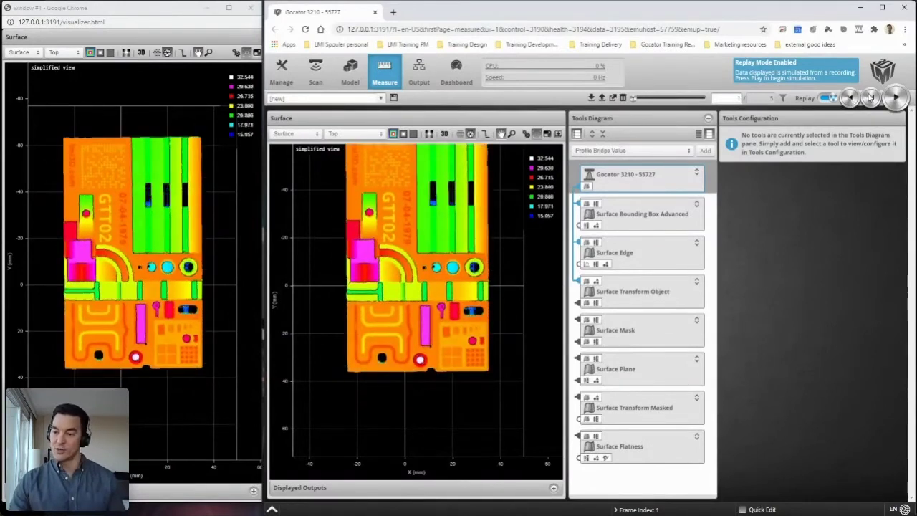
left_click(870, 98)
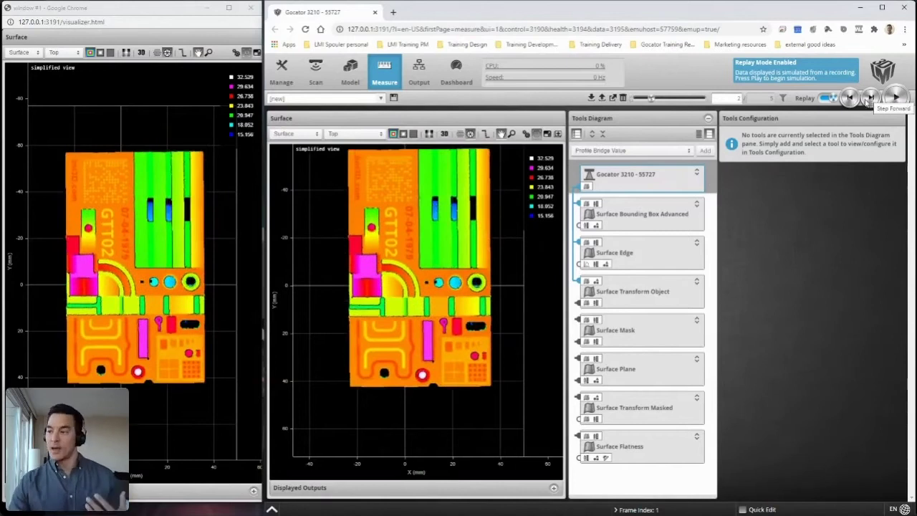
left_click(870, 99)
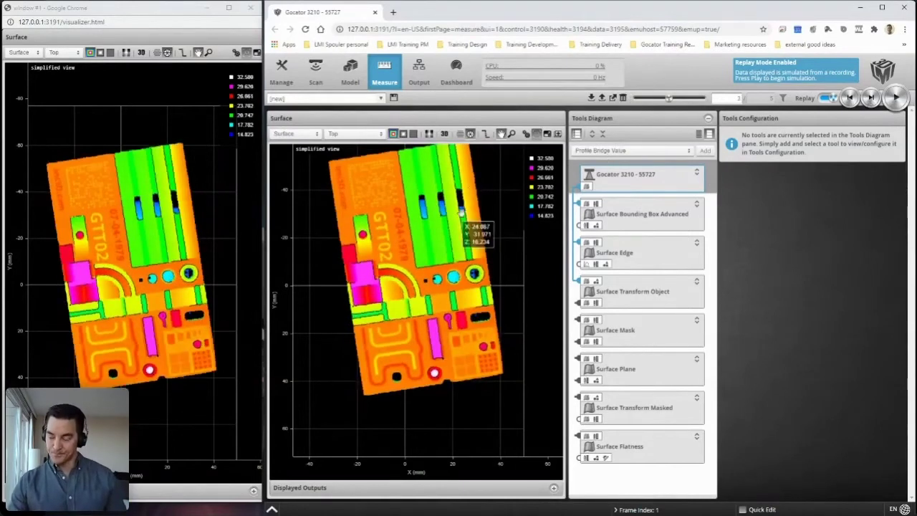
left_click(641, 218)
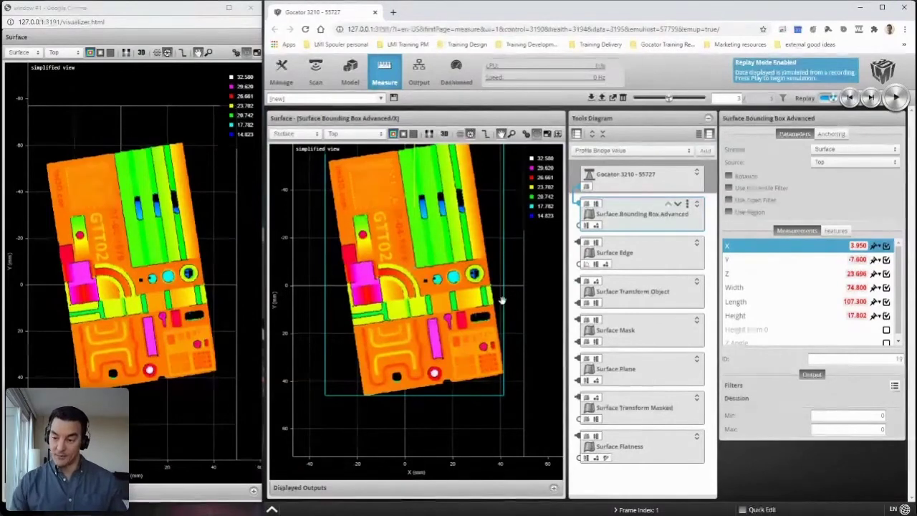
Step: Show the scan as a grayscale intensity image and zoom in and out on the part
left_click_drag(516, 286, 516, 320)
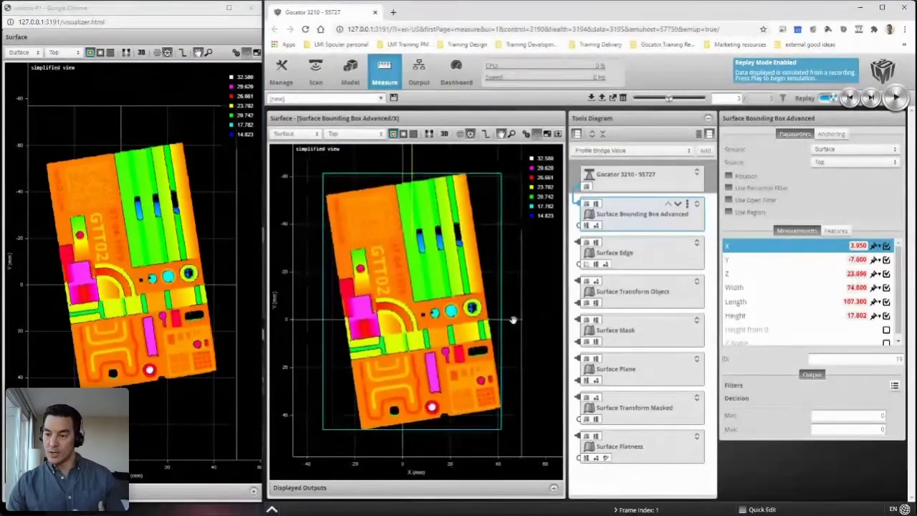
left_click(403, 134)
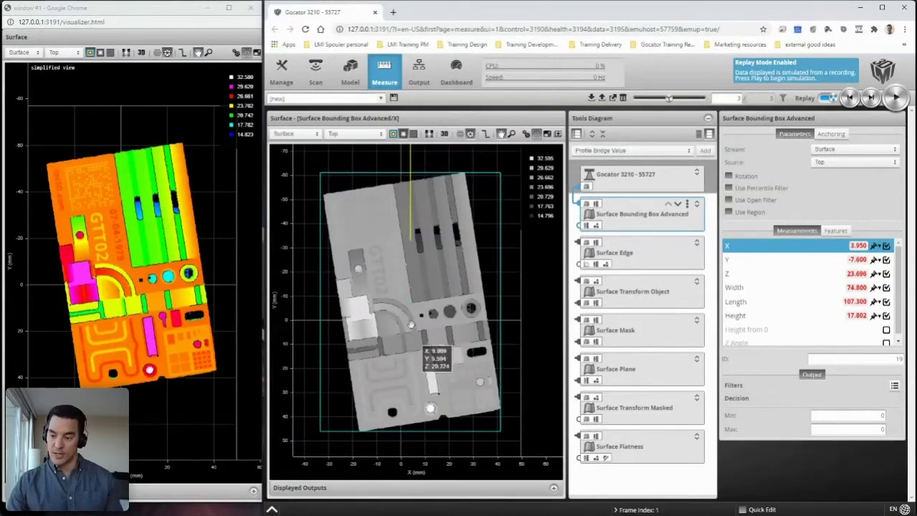
scroll(410, 305, "up", 1)
scroll(411, 305, "up", 3)
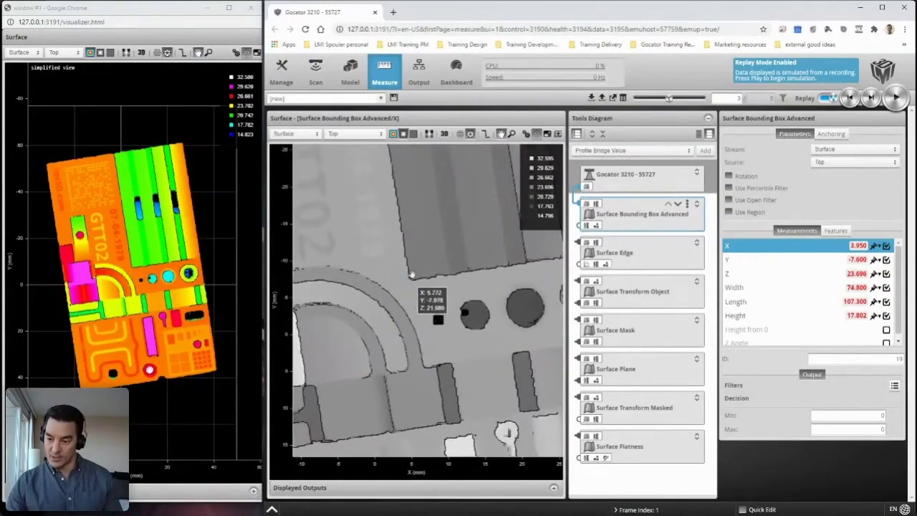
scroll(410, 280, "down", 4)
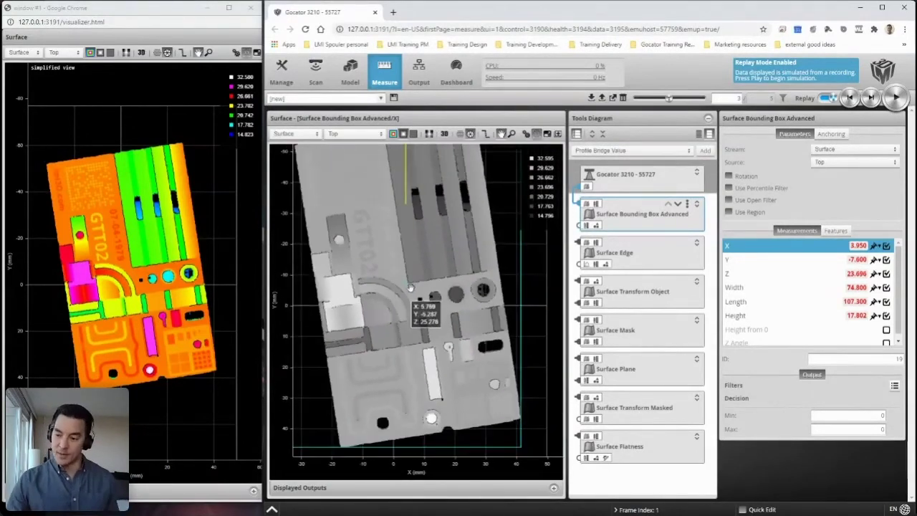
scroll(410, 282, "down", 1)
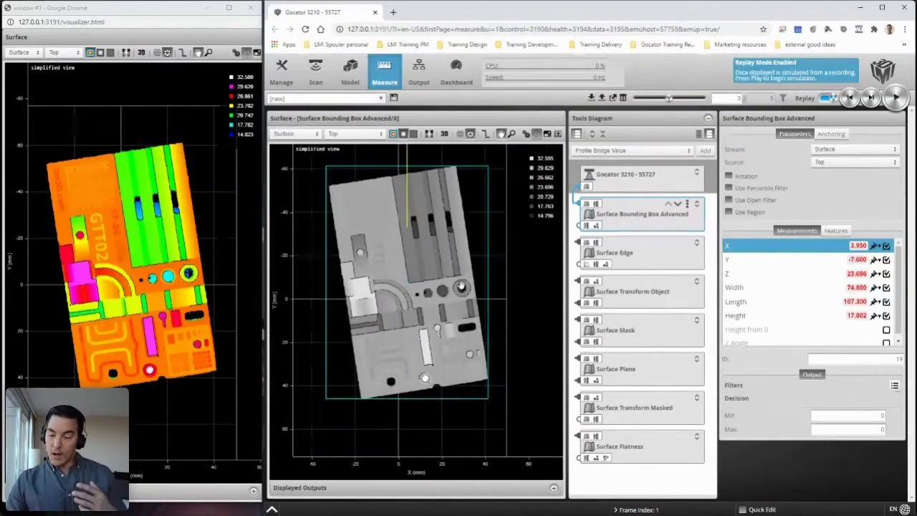
scroll(502, 289, "down", 1)
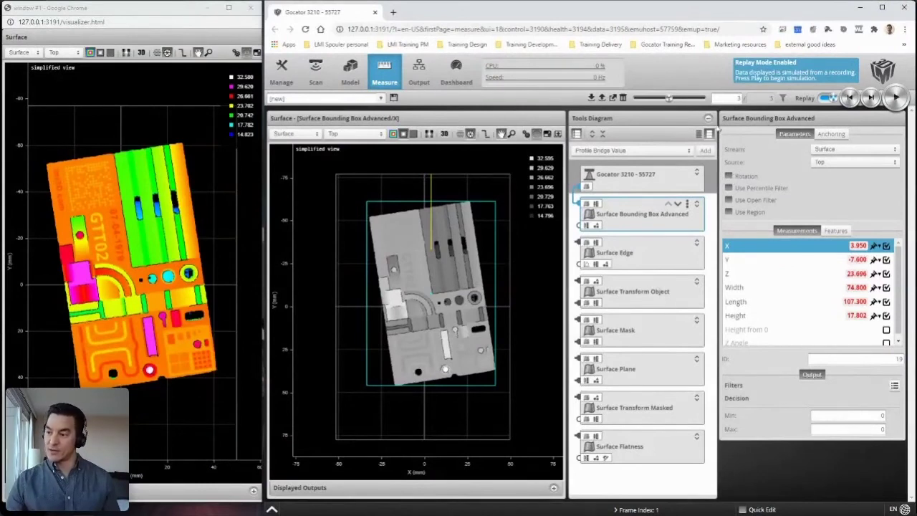
Step: Enable Rotation on the bounding box and advance to the next replay scan
left_click(729, 176)
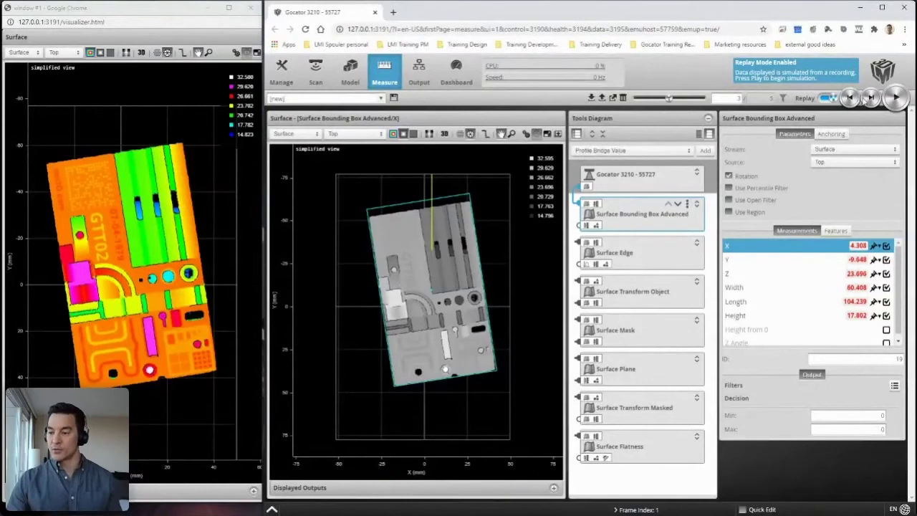
left_click(869, 99)
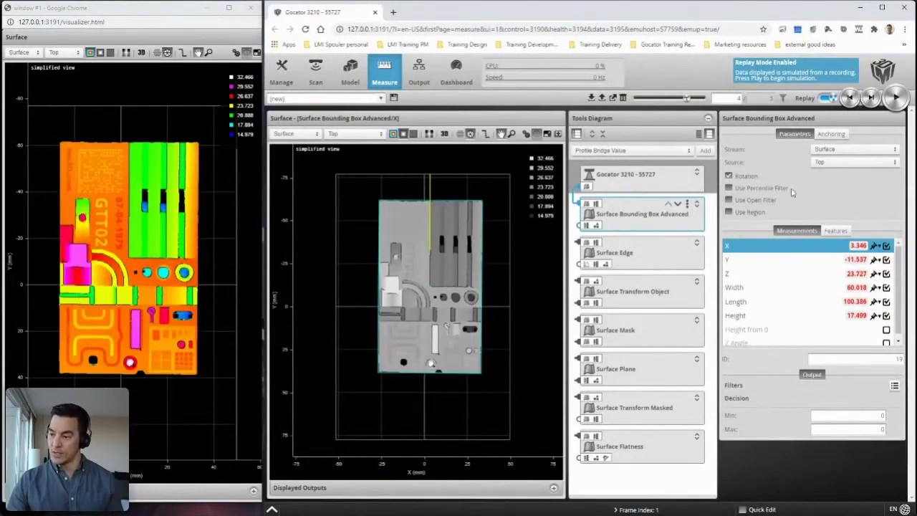
Step: Switch to the 3D display and orbit to an oblique side view of the boxed part
left_click(443, 134)
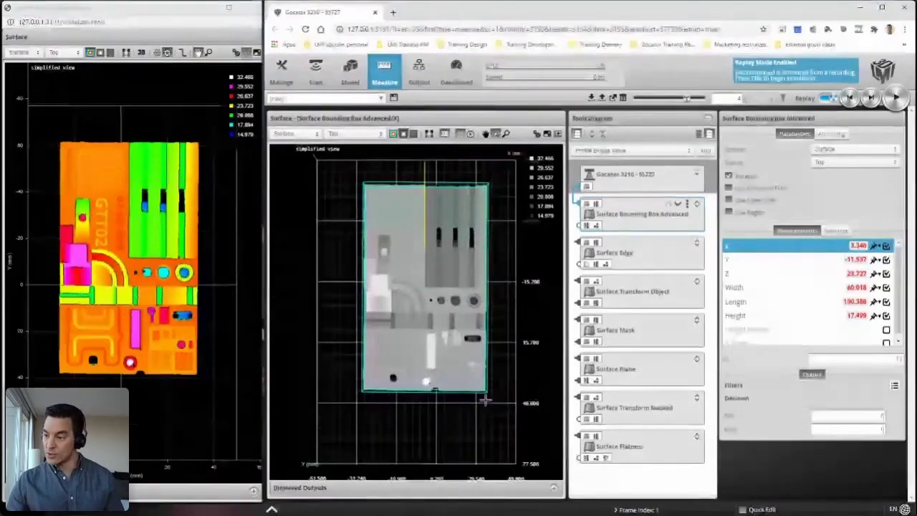
left_click_drag(485, 404, 495, 284)
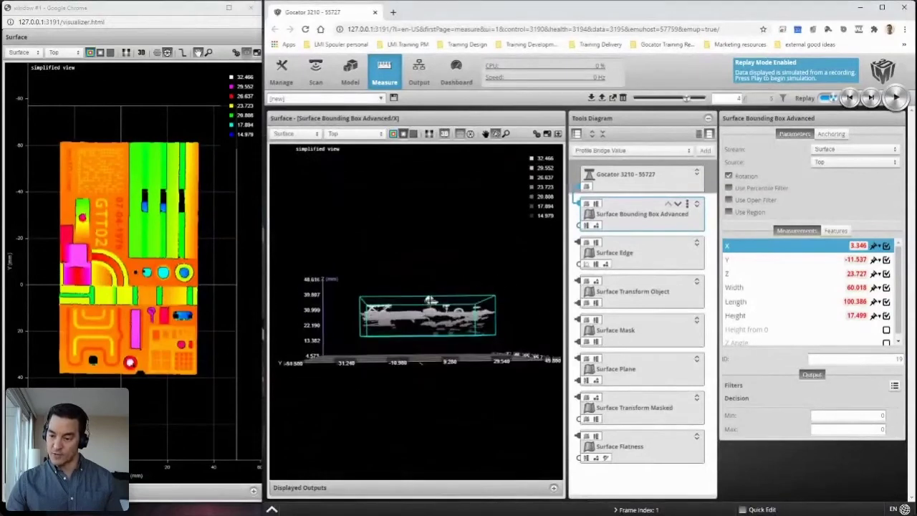
left_click_drag(430, 300, 428, 300)
scroll(428, 299, "up", 3)
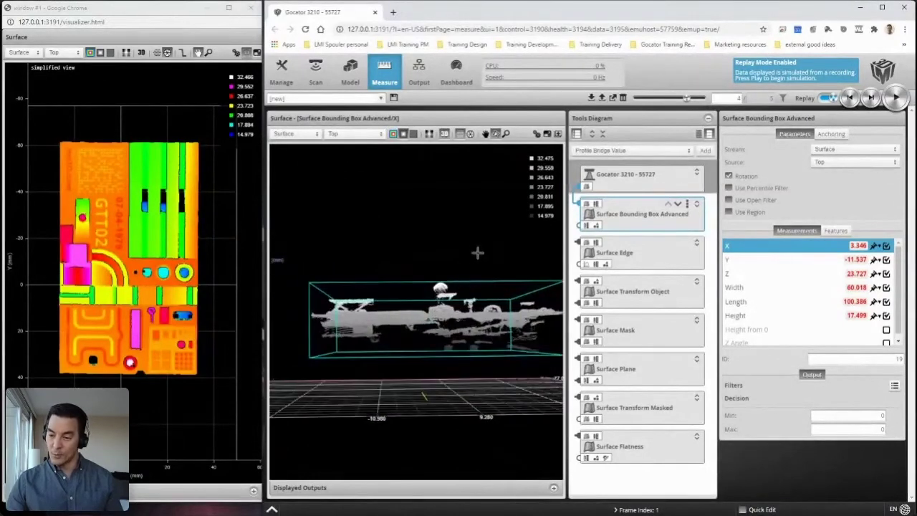
left_click_drag(473, 254, 467, 258)
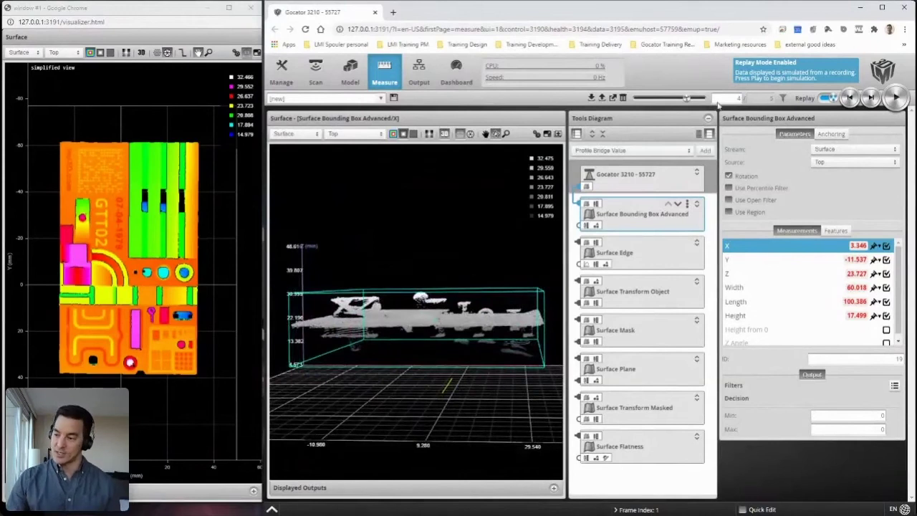
Step: Enable the percentile filter (99% high, 1% low), trimming box height to 12.474
left_click(729, 188)
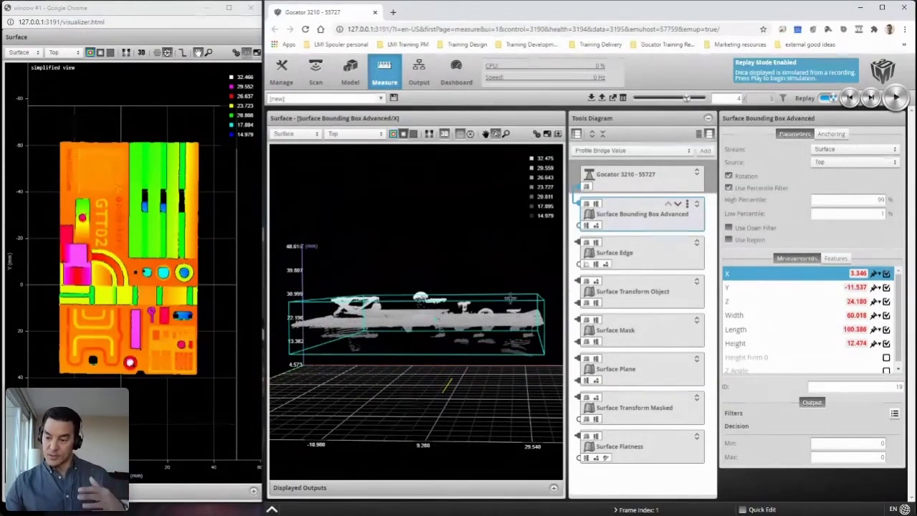
left_click(728, 187)
left_click(729, 187)
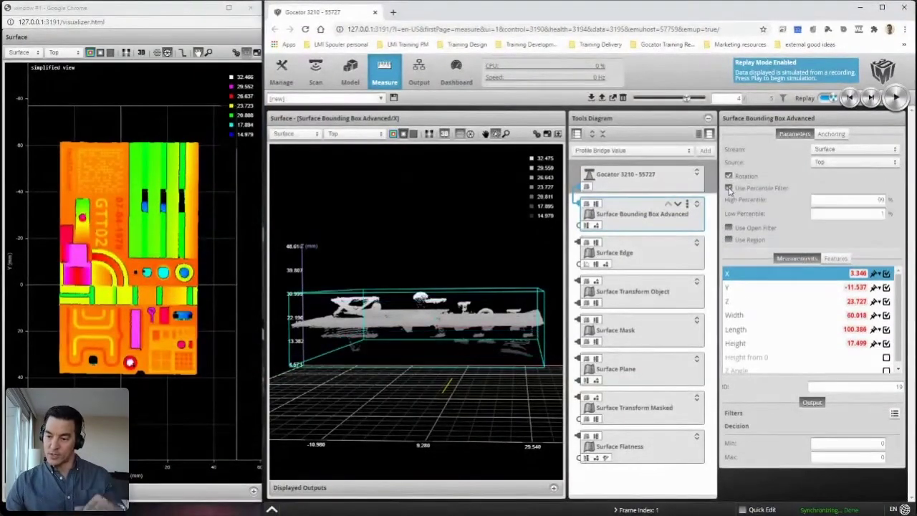
left_click_drag(367, 277, 421, 301)
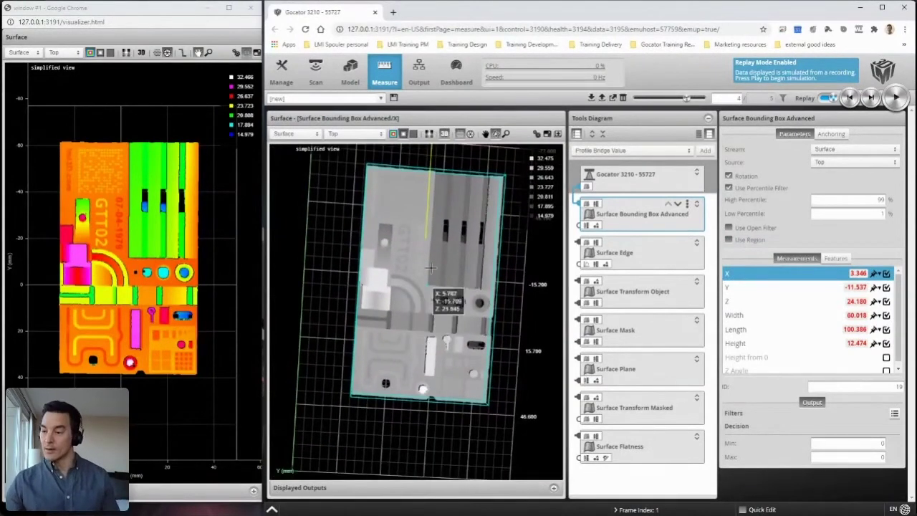
Step: Open Surface Edge settings and orbit the 3D view to inspect the detected edge at X -26.319
left_click(637, 258)
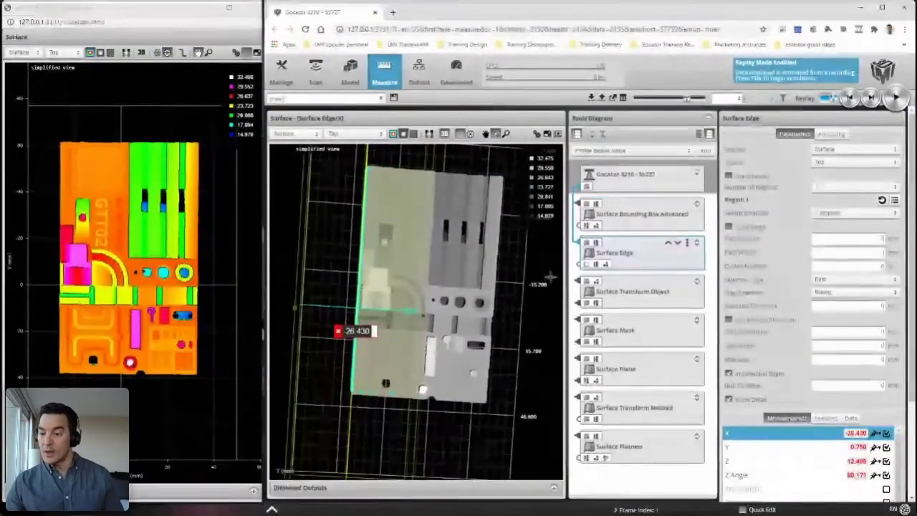
left_click_drag(514, 291, 465, 275)
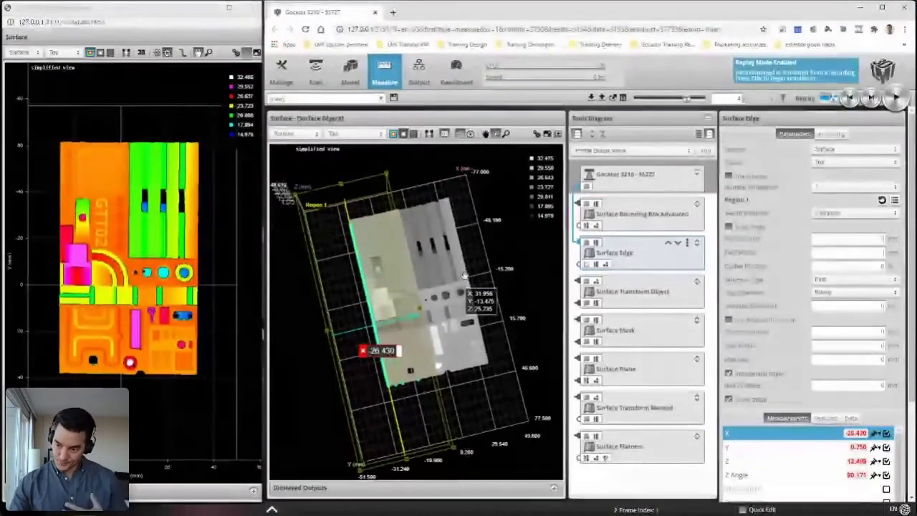
left_click_drag(402, 301, 349, 241)
scroll(420, 278, "up", 5)
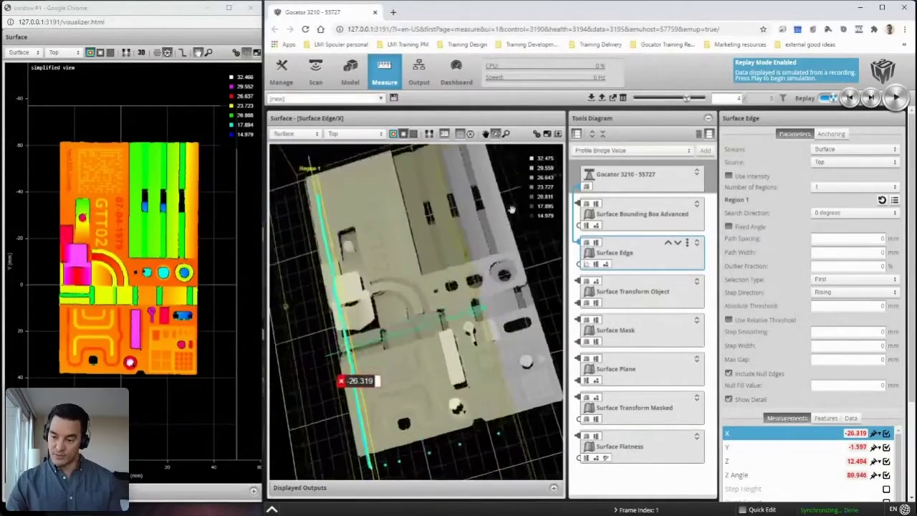
scroll(410, 283, "down", 5)
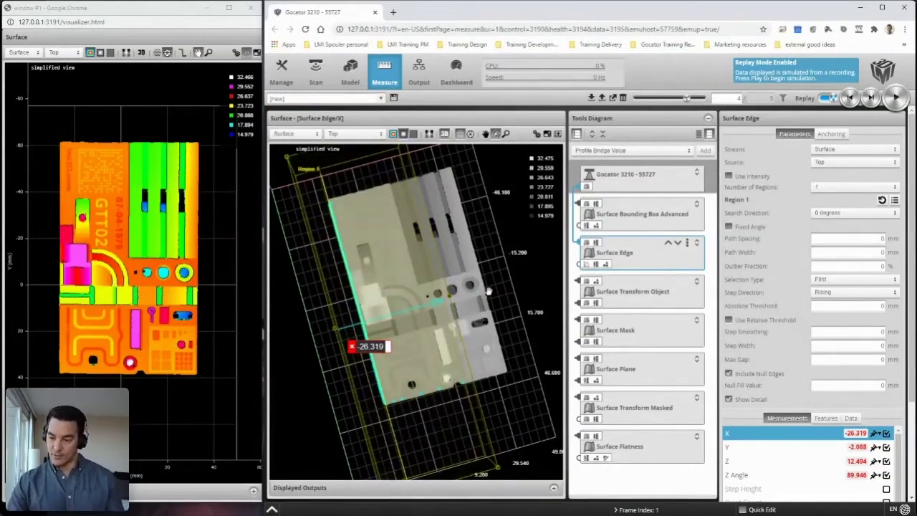
left_click_drag(495, 337, 402, 394)
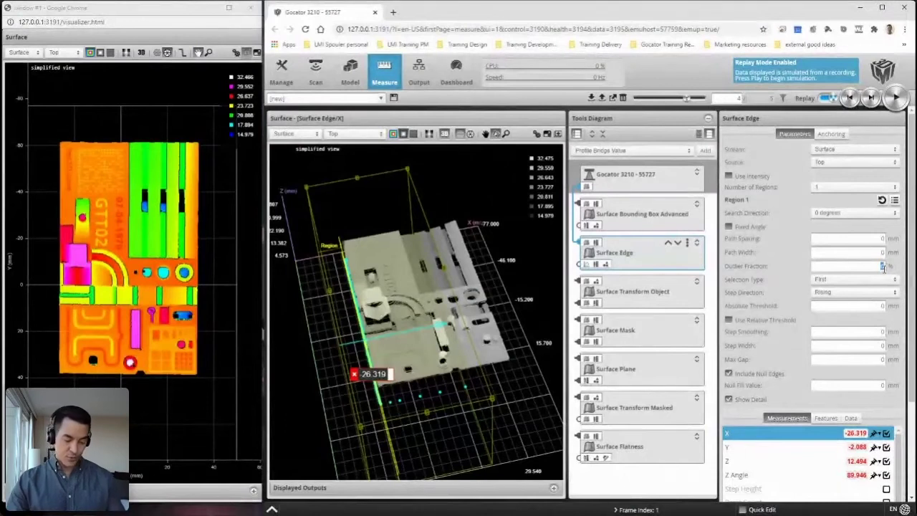
Step: Commit a 25% outlier fraction and step back through several replay frames to check the edge
key("Return")
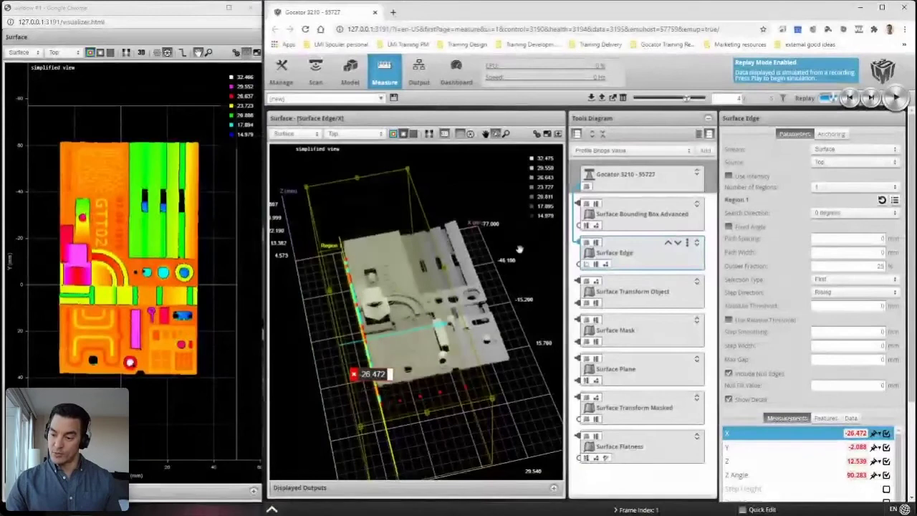
left_click_drag(518, 247, 500, 304)
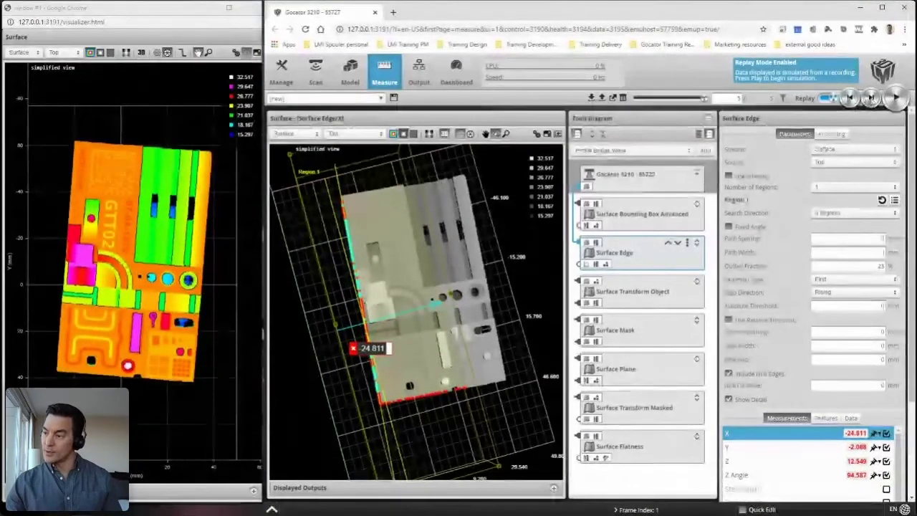
left_click(850, 98)
left_click(850, 99)
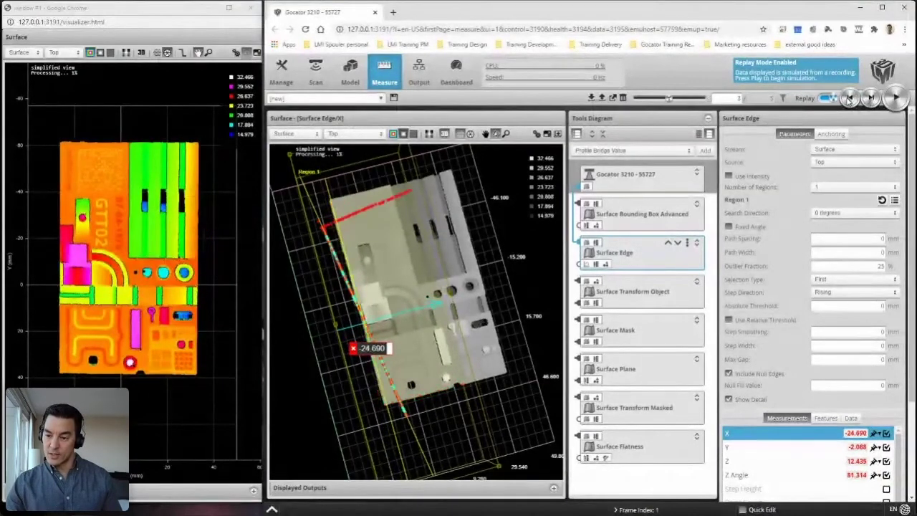
left_click(850, 99)
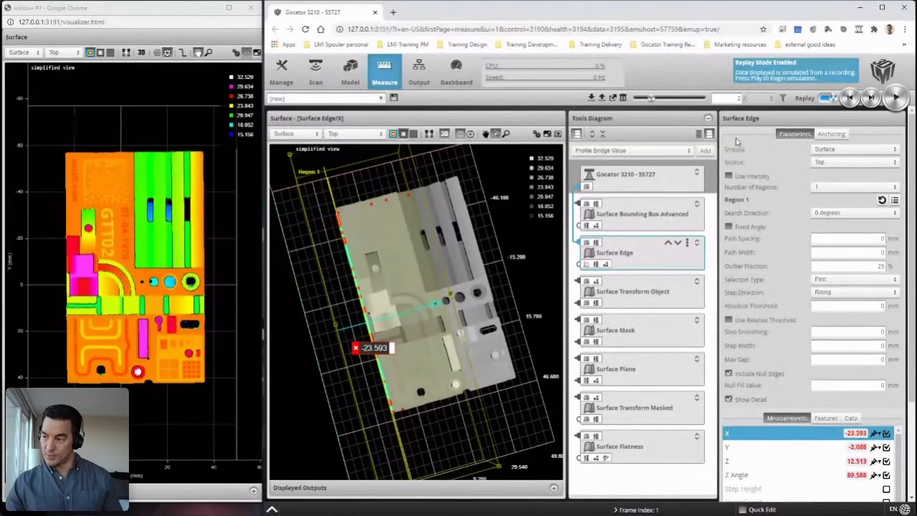
left_click(850, 98)
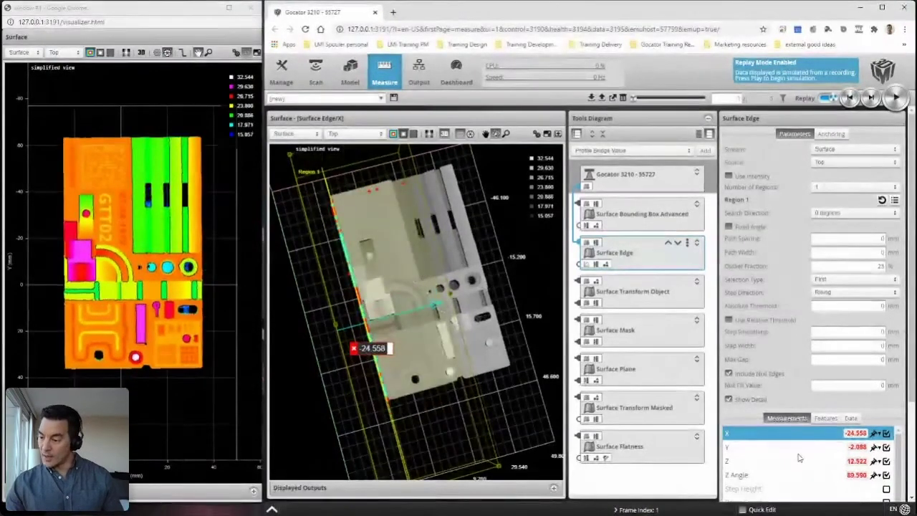
scroll(794, 414, "down", 2)
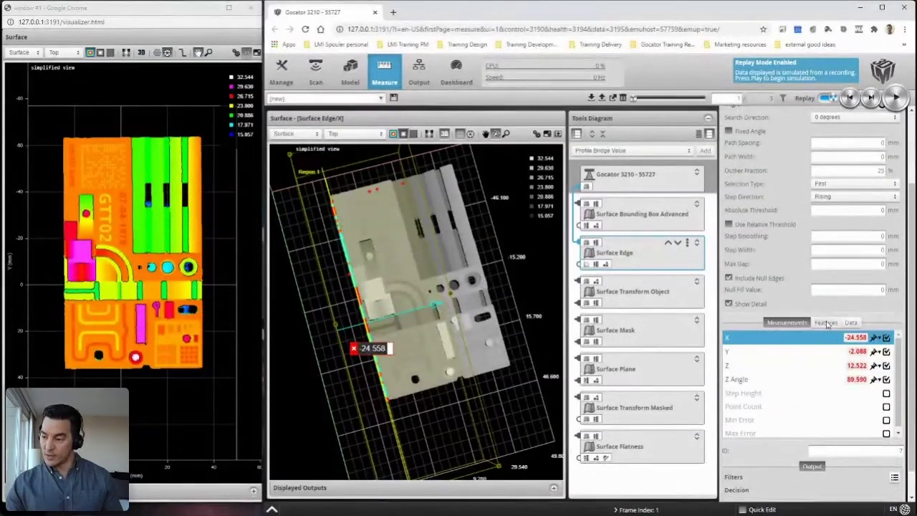
Step: Enable the Surface Edge Edge Line output feature and advance to the next scan
left_click(827, 322)
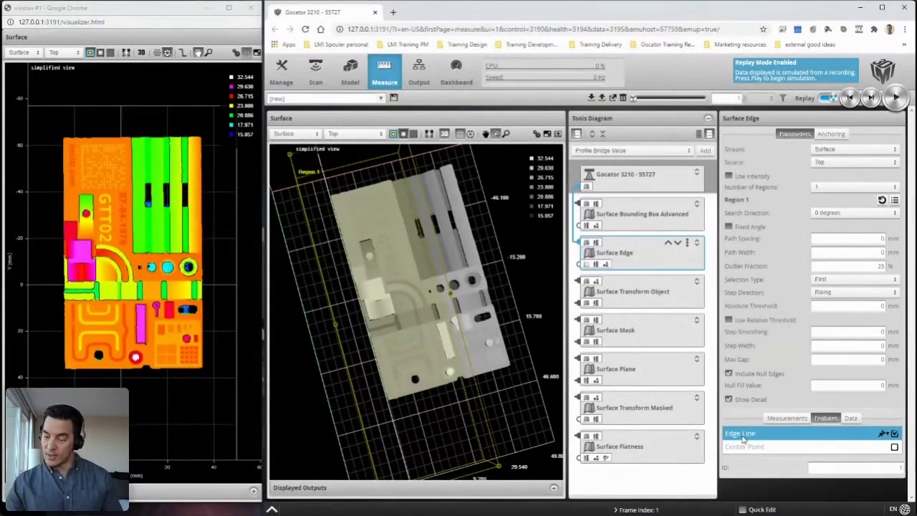
scroll(377, 329, "down", 4)
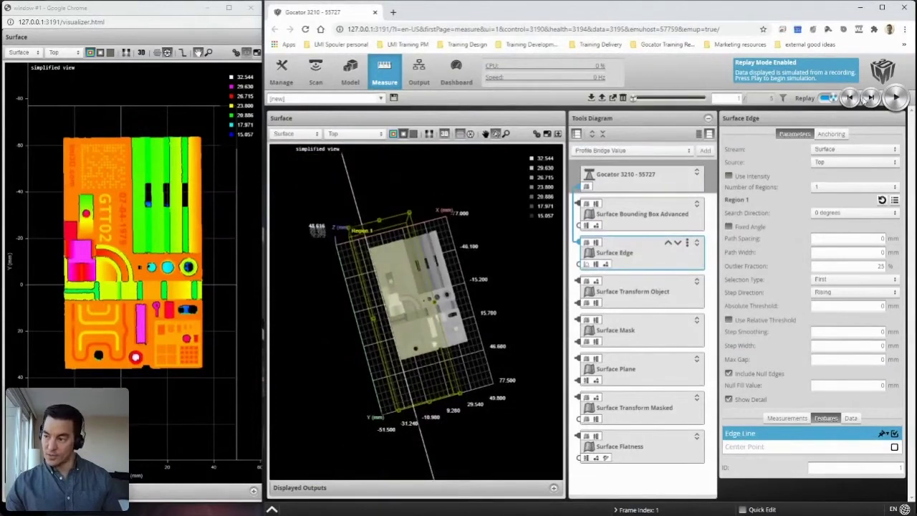
left_click(871, 98)
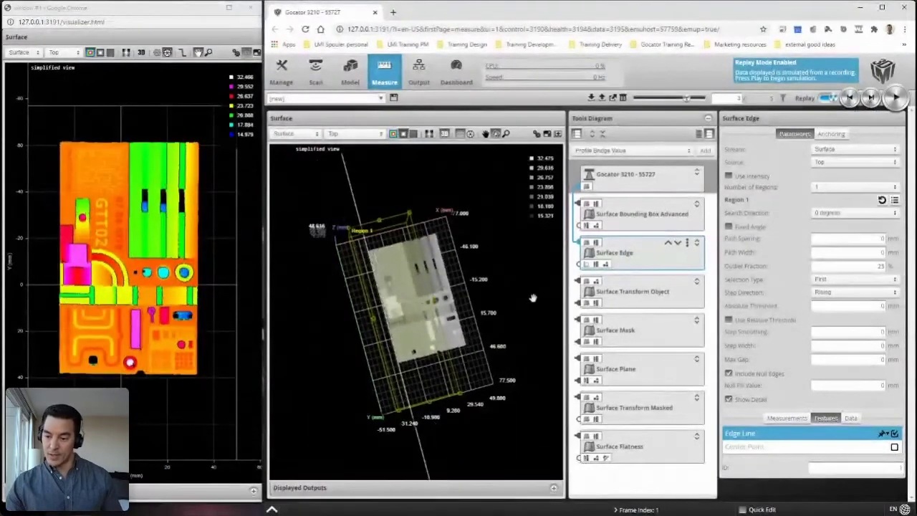
left_click_drag(484, 301, 493, 295)
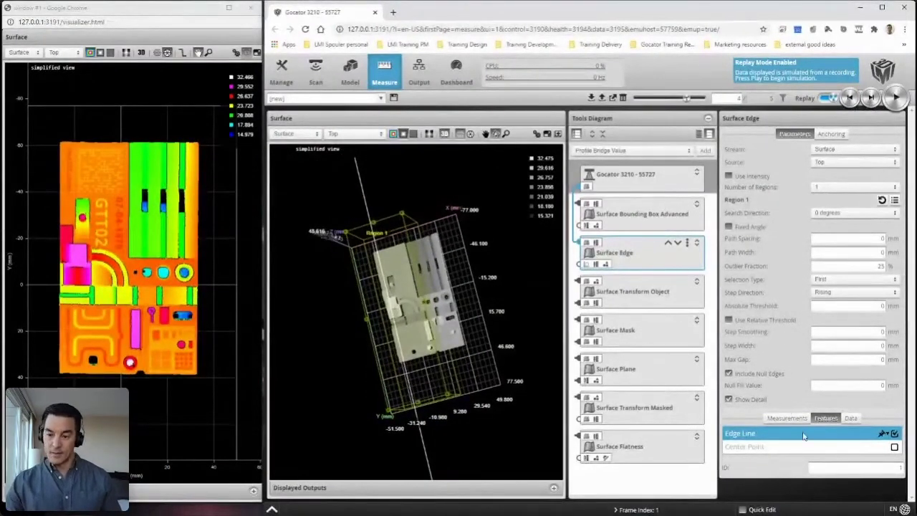
Step: Open Surface Transform Object and set its input line to Surface Edge/Edge Line
left_click(643, 292)
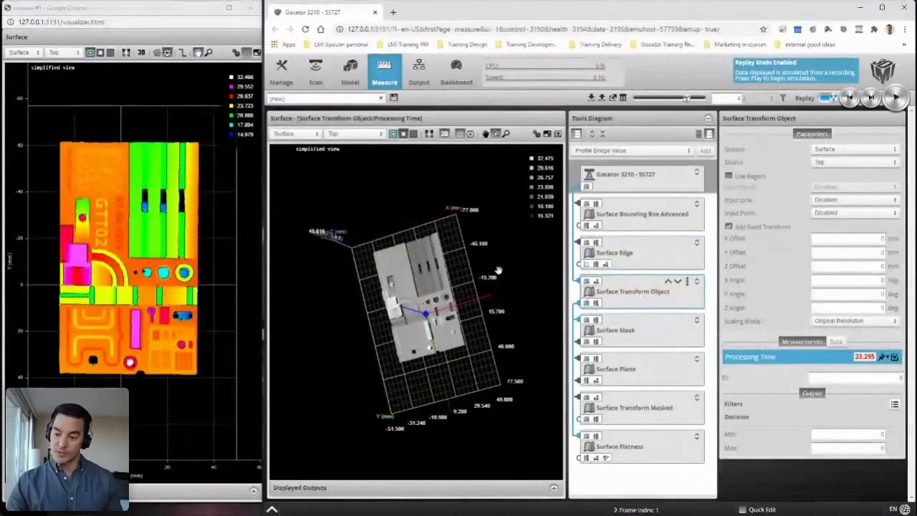
left_click_drag(498, 270, 504, 207)
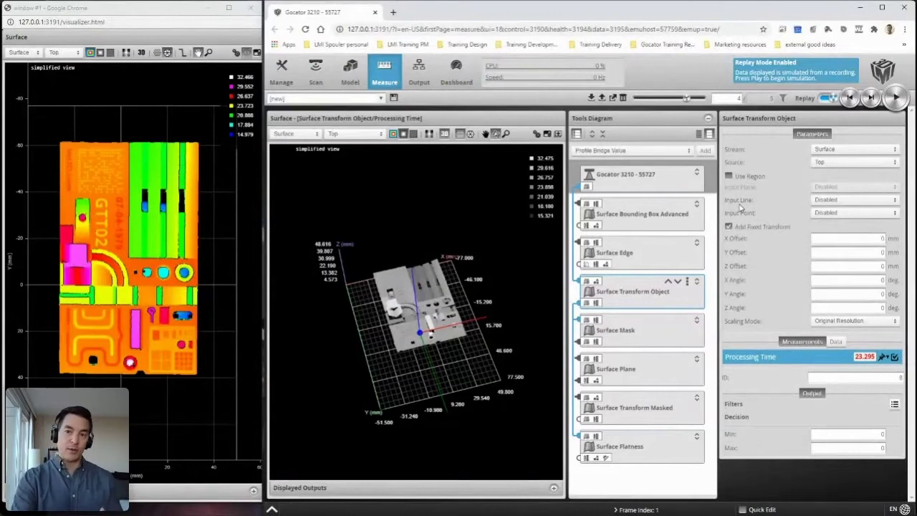
left_click(843, 200)
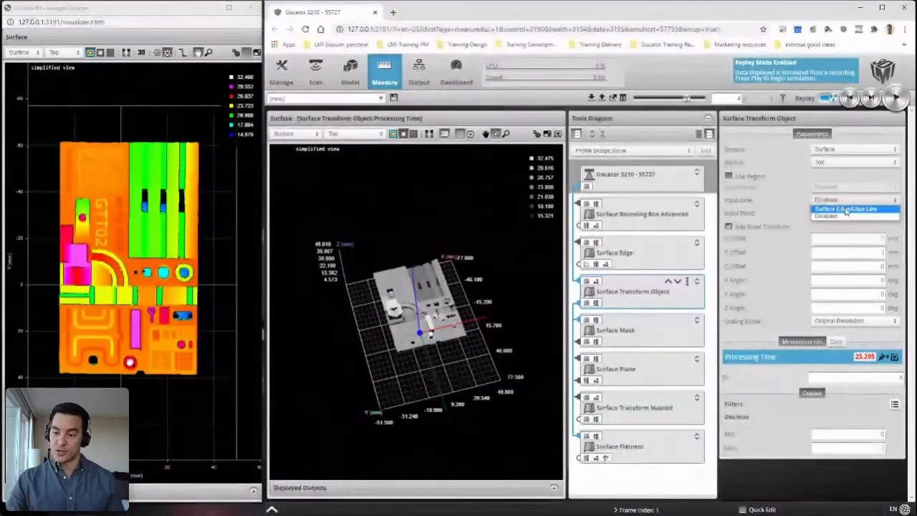
left_click(846, 209)
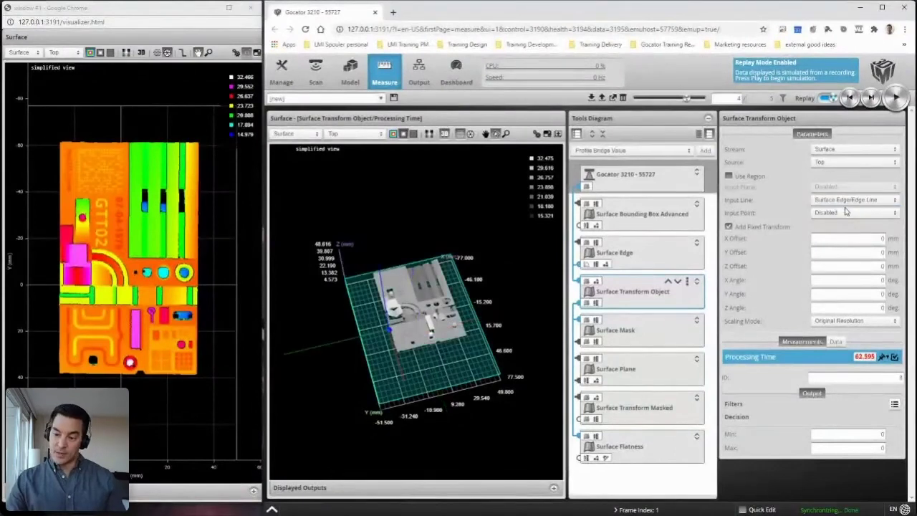
Step: Set the input point to Surface Bounding Box Advanced/Center
scroll(407, 347, "up", 3)
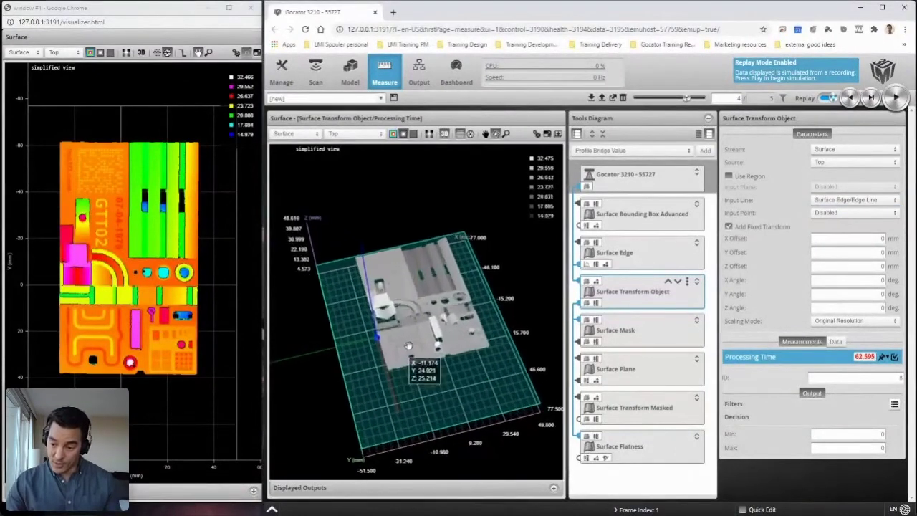
left_click_drag(408, 347, 414, 409)
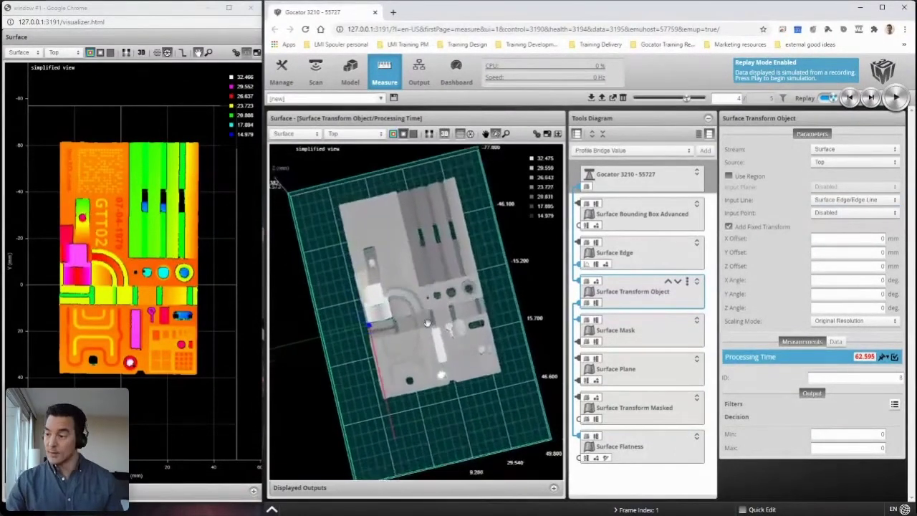
left_click(843, 214)
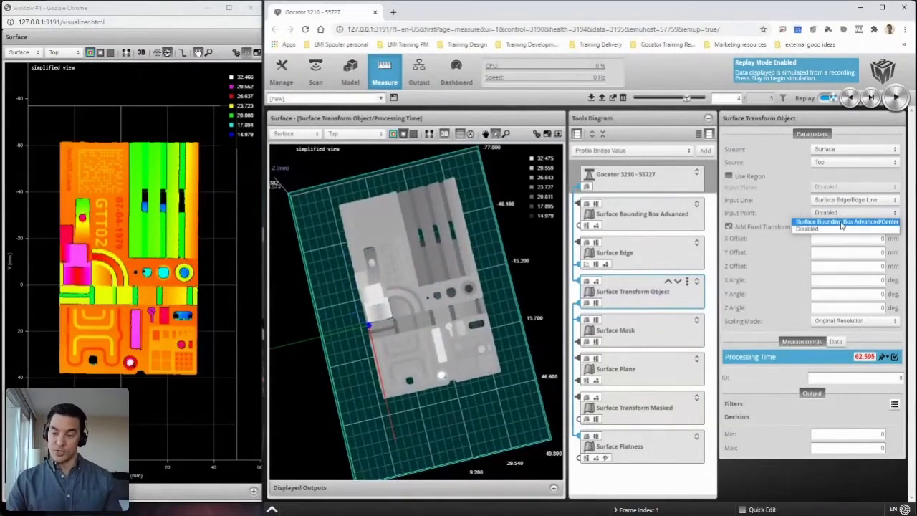
left_click(842, 223)
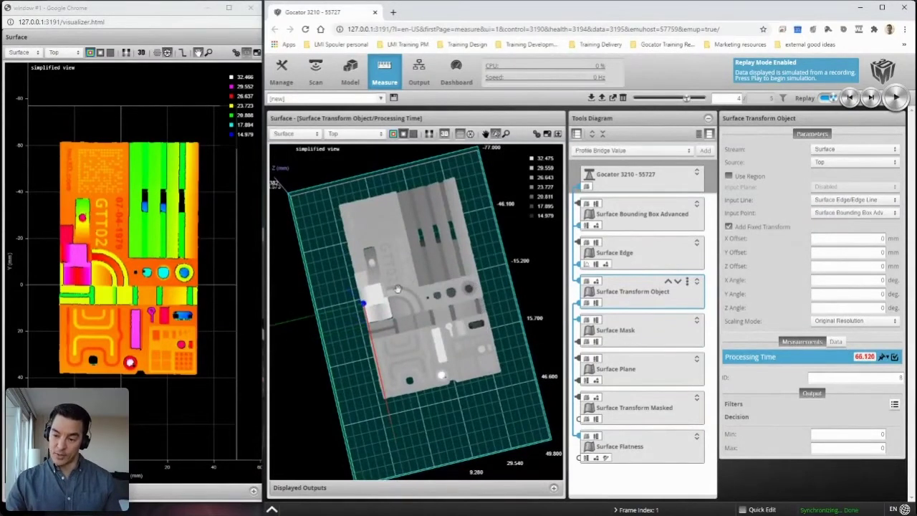
left_click_drag(376, 305, 439, 290)
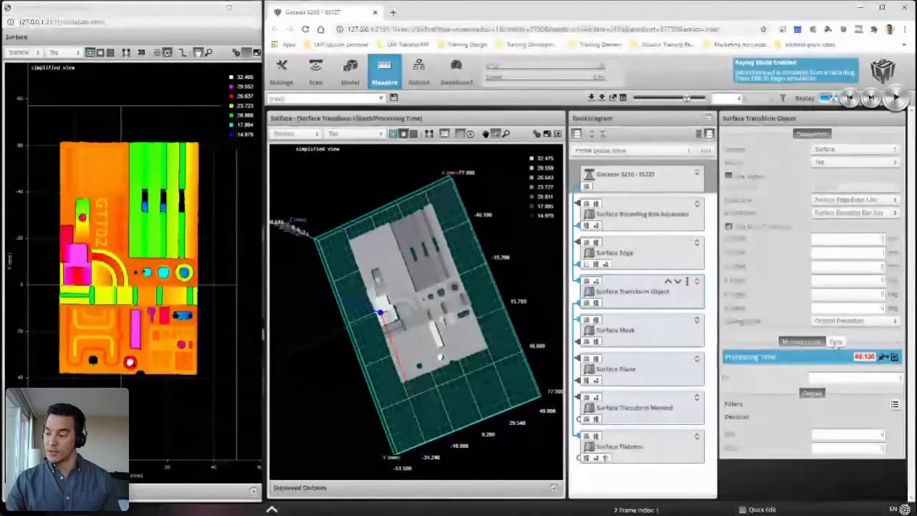
Step: Display Surface Transform Object's Transformed Surface in a flat 2D top view
left_click(836, 341)
left_click(774, 356)
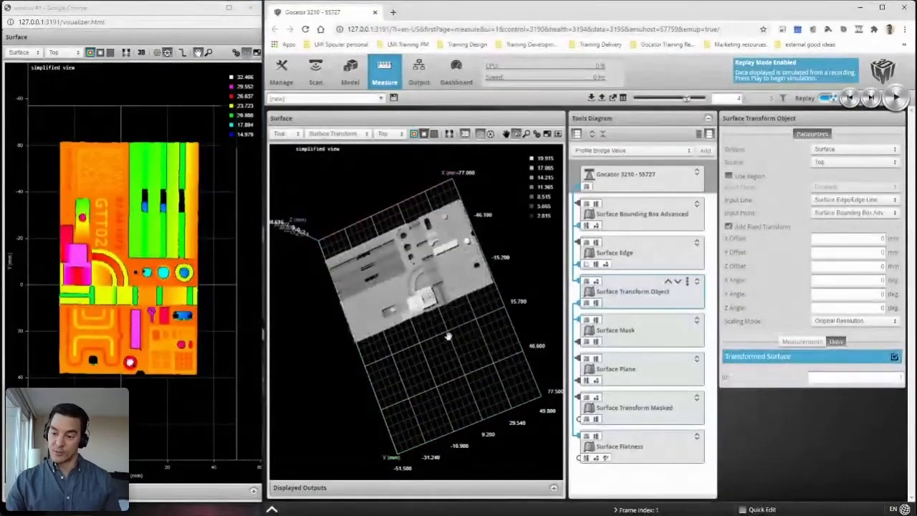
left_click(465, 134)
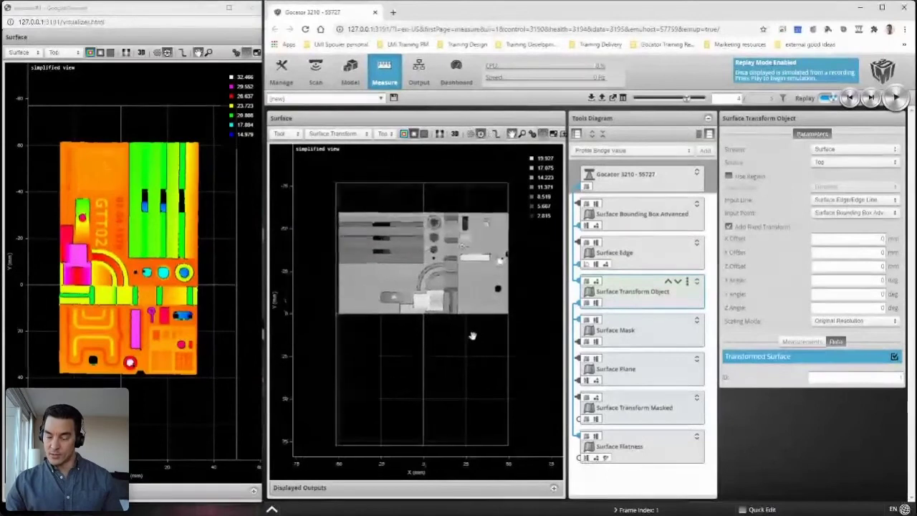
Step: Step through the replay scans and zoom out on the squared part
left_click(851, 98)
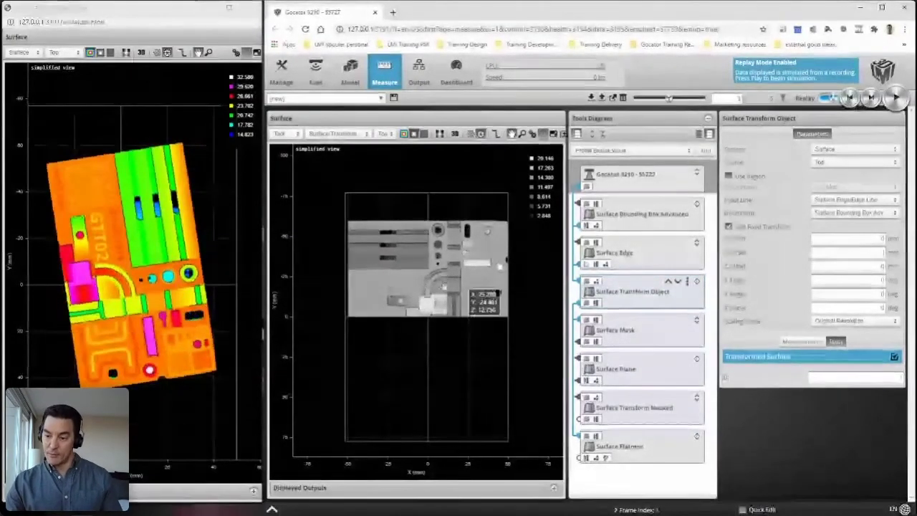
left_click(850, 98)
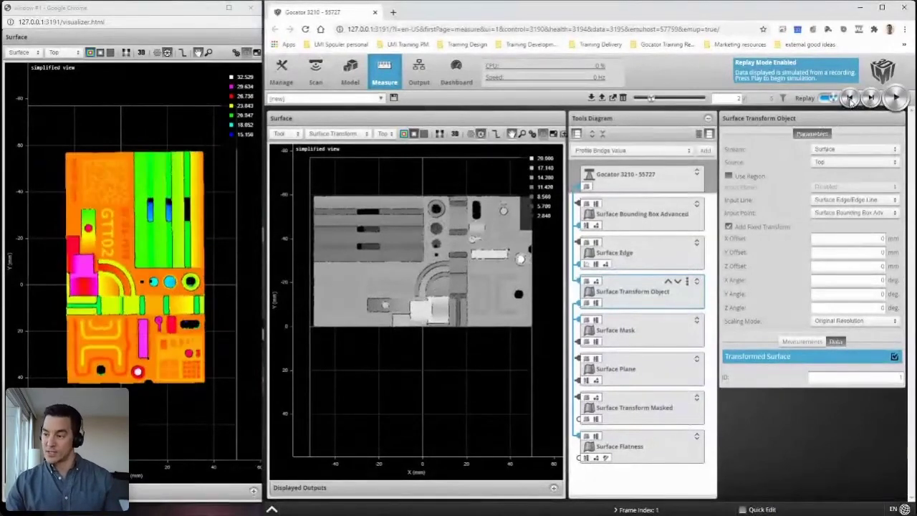
left_click(871, 98)
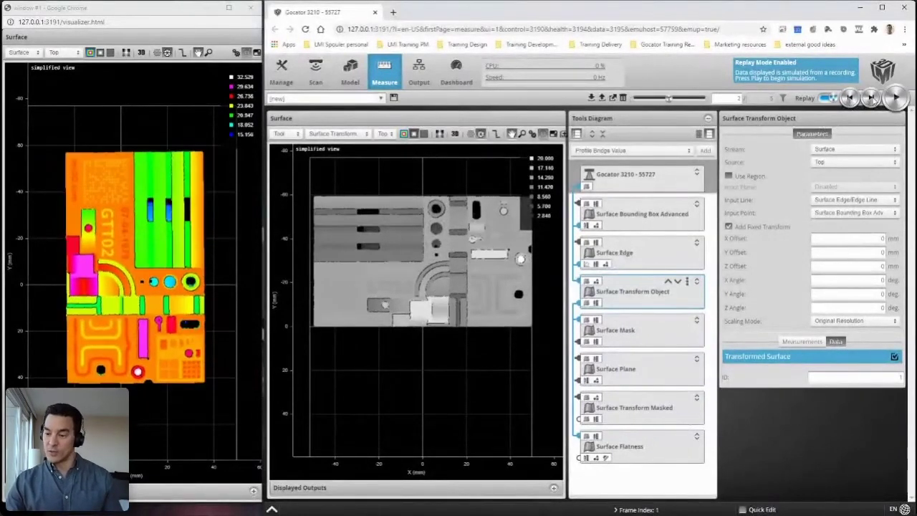
left_click(871, 98)
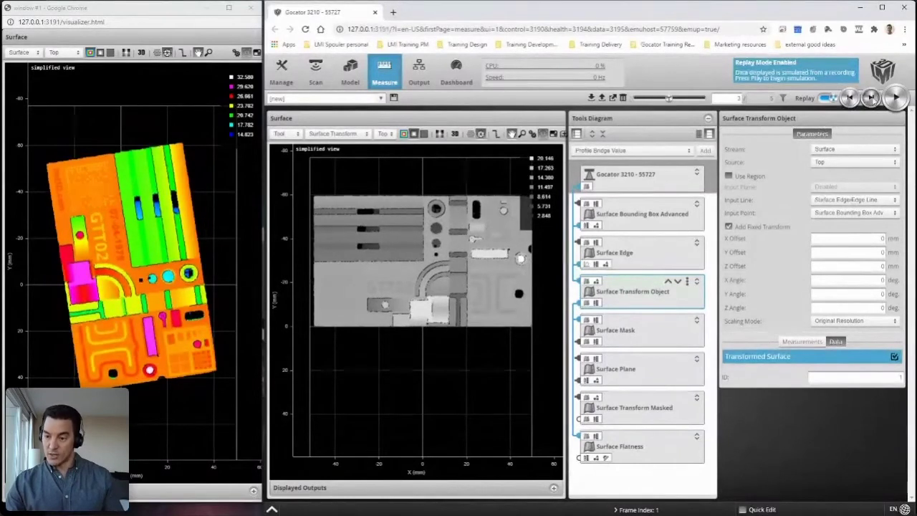
left_click(872, 98)
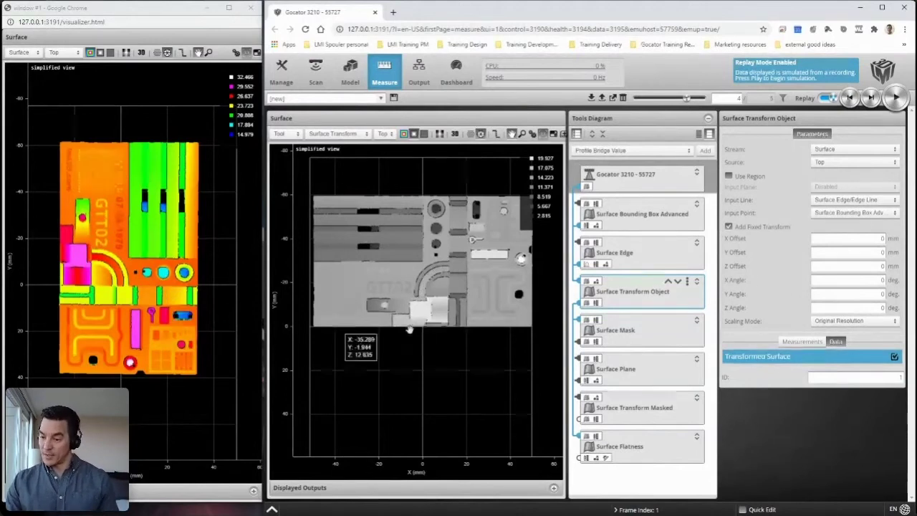
scroll(436, 321, "down", 3)
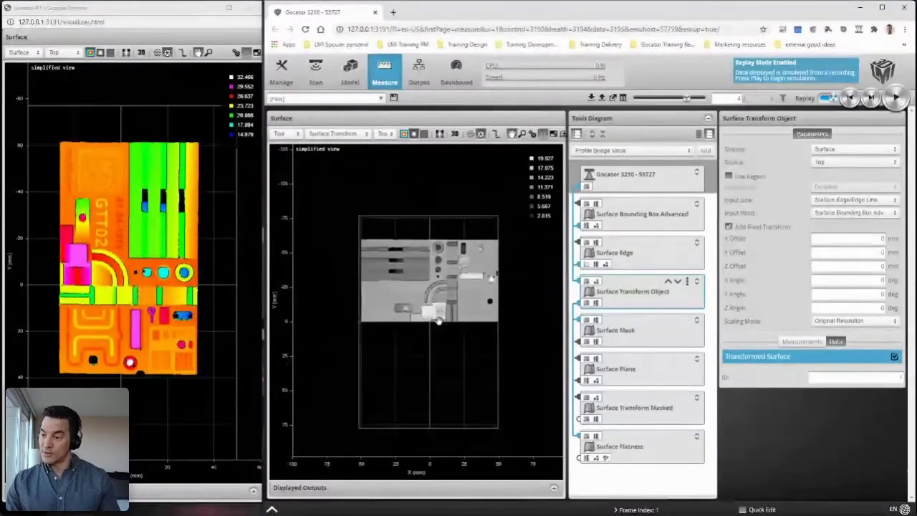
Step: Add a fixed transform with Z Angle 270° and Y Offset -30 mm
left_click(729, 227)
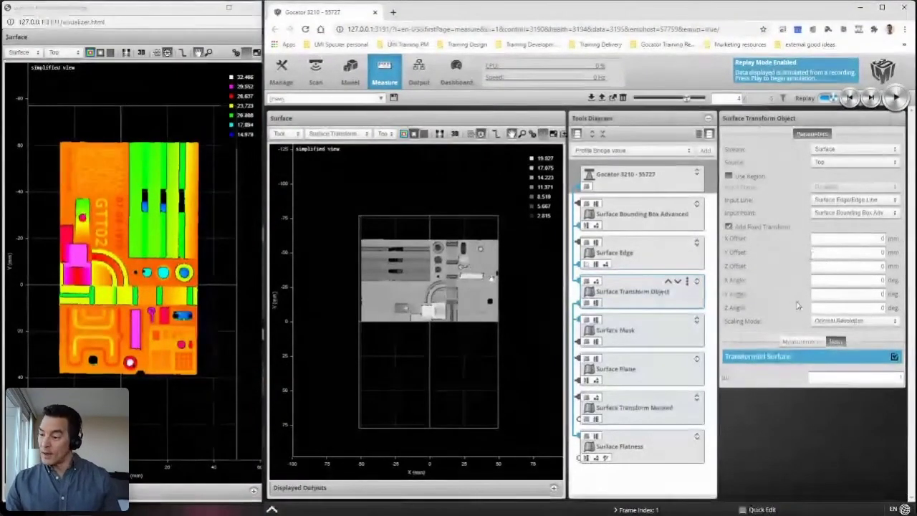
double_click(882, 308)
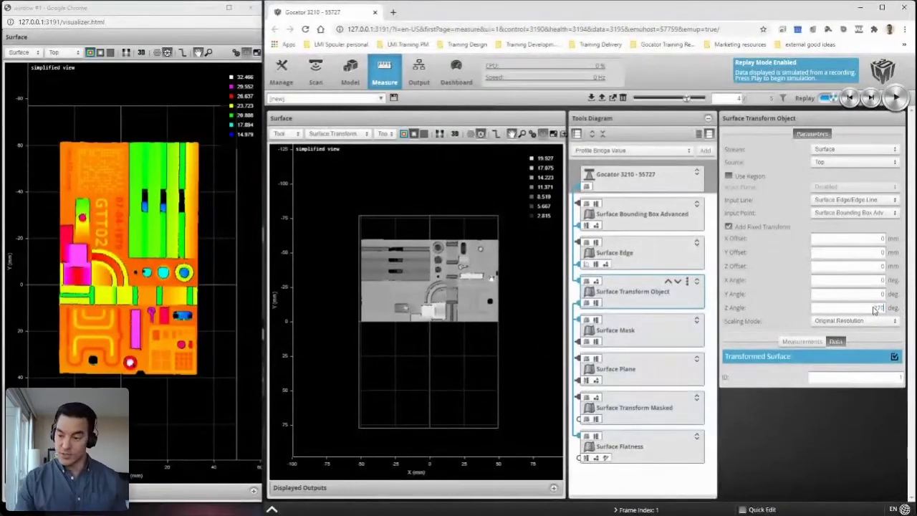
key("Return")
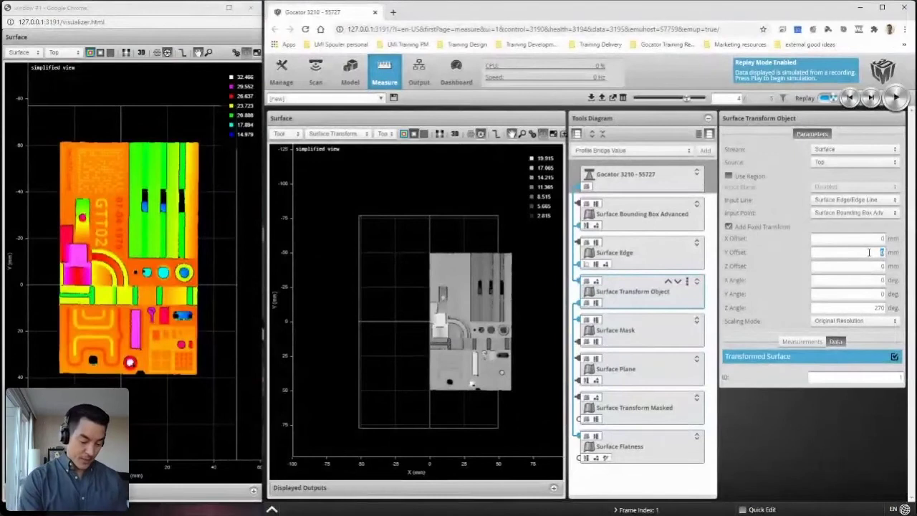
key("Return")
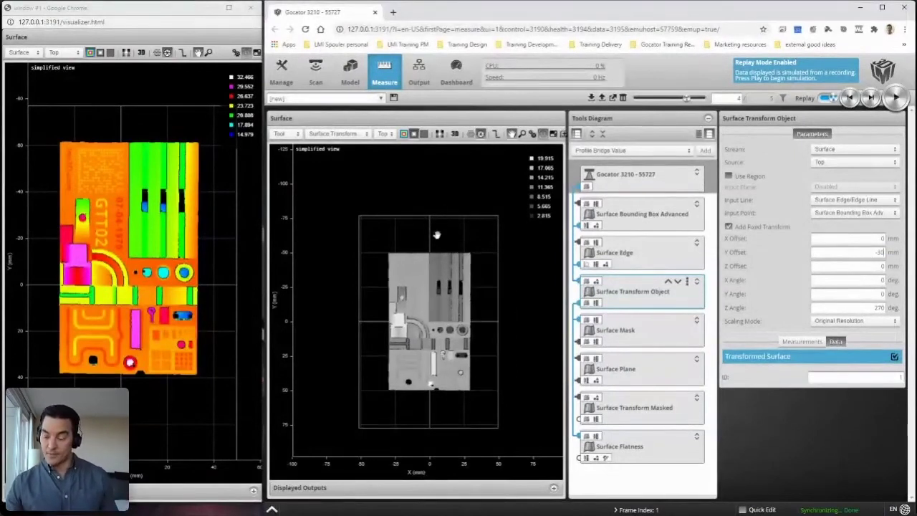
Step: Step the replay back three frames
scroll(426, 323, "up", 1)
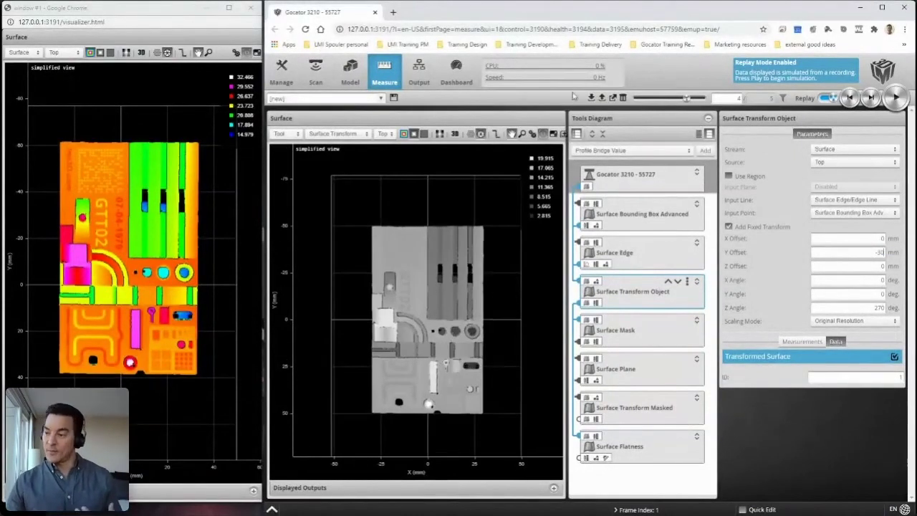
left_click(851, 98)
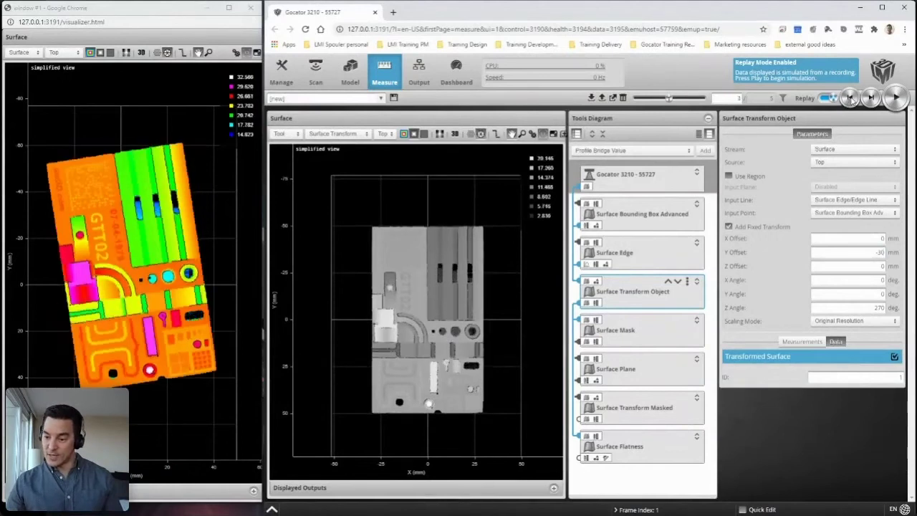
left_click(851, 99)
left_click(851, 99)
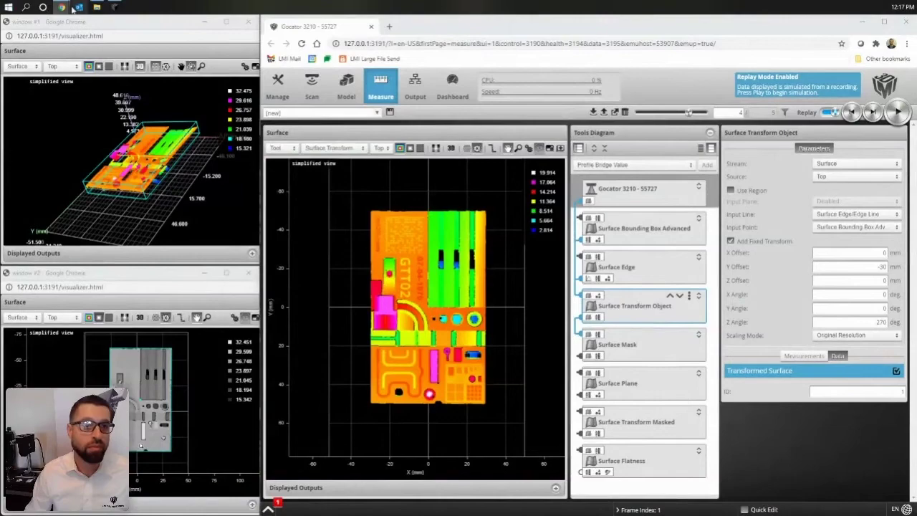
Step: Set the transform's Input Point to Disabled and reset Z Angle and Y Offset to 0
mouse_move(62, 7)
left_click(58, 60)
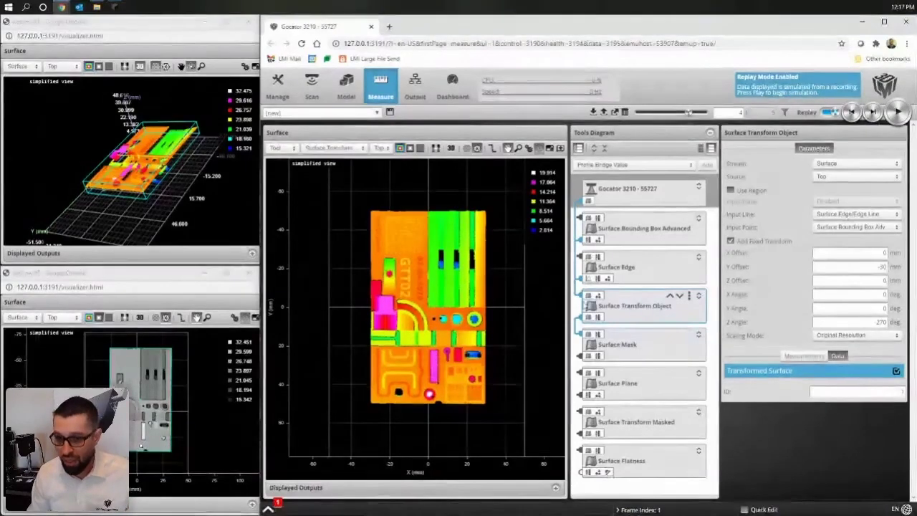
left_click(841, 231)
left_click(837, 244)
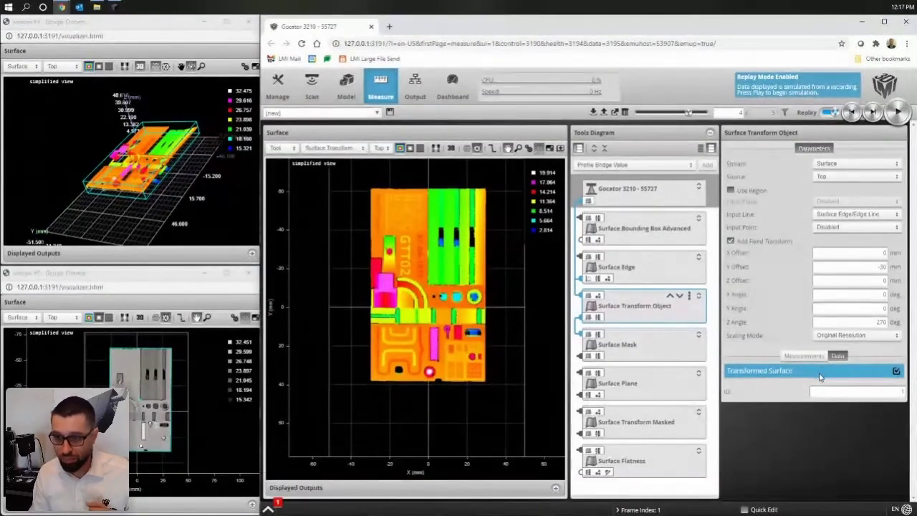
double_click(880, 323)
type("0")
double_click(881, 267)
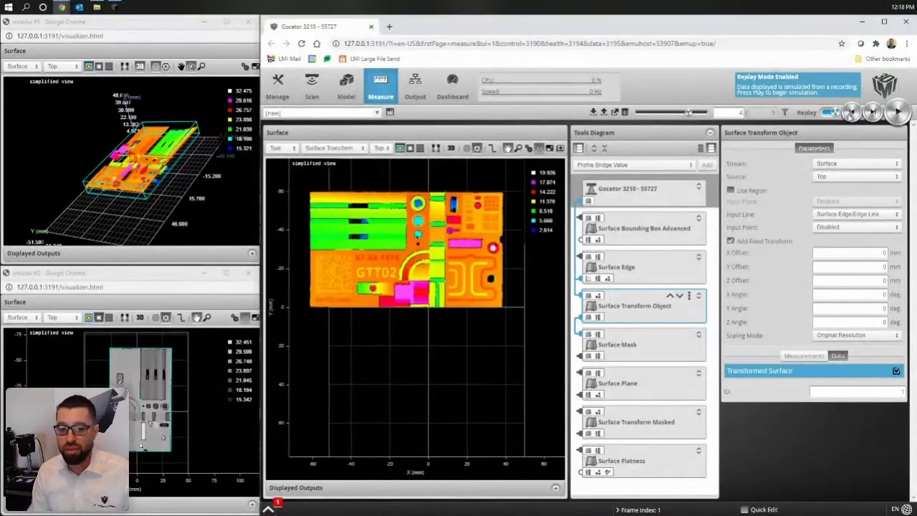
Step: Go through the replay frames from 5 back to 1
left_click(850, 113)
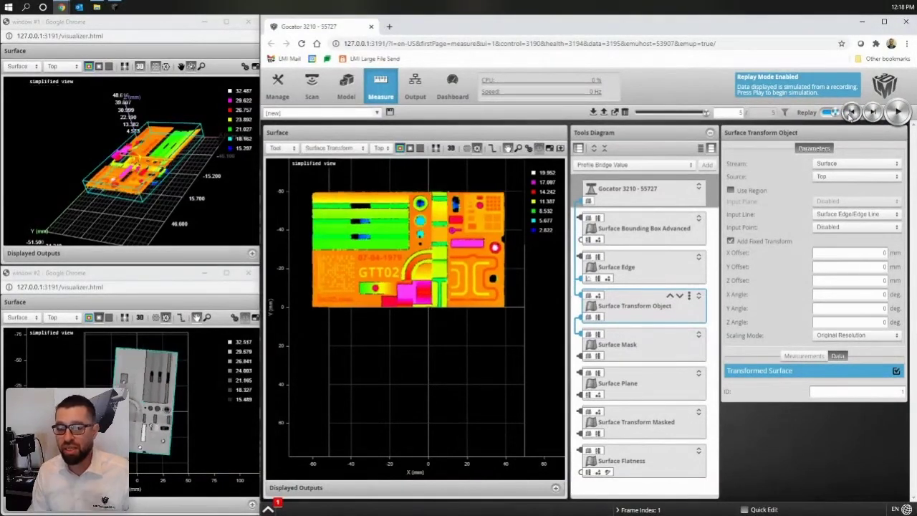
left_click(851, 112)
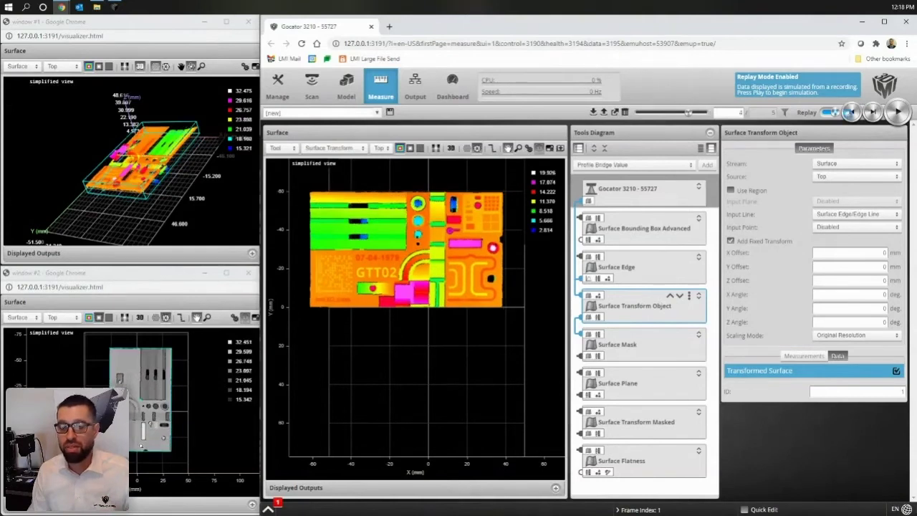
left_click(850, 113)
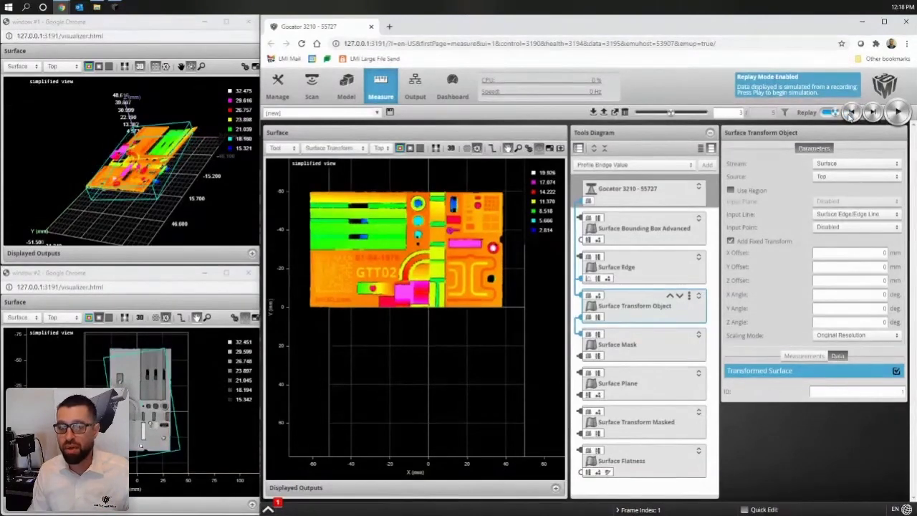
left_click(851, 113)
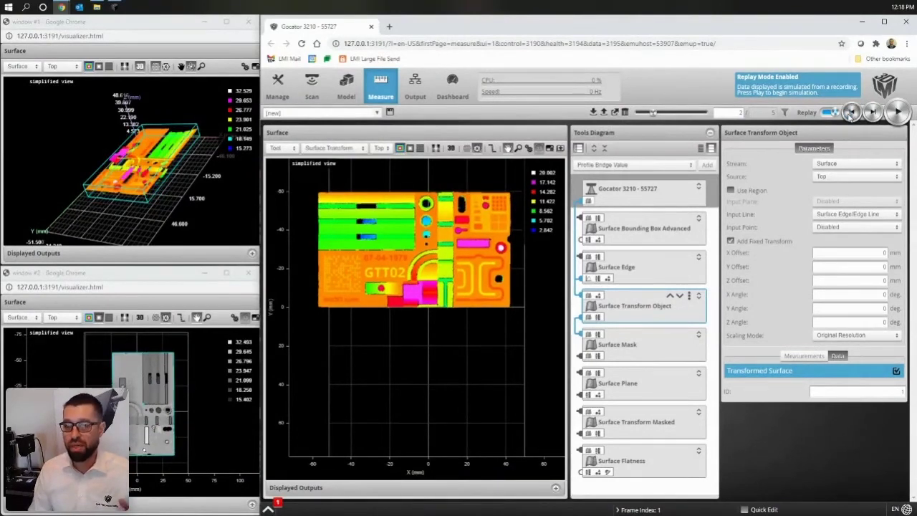
left_click(851, 112)
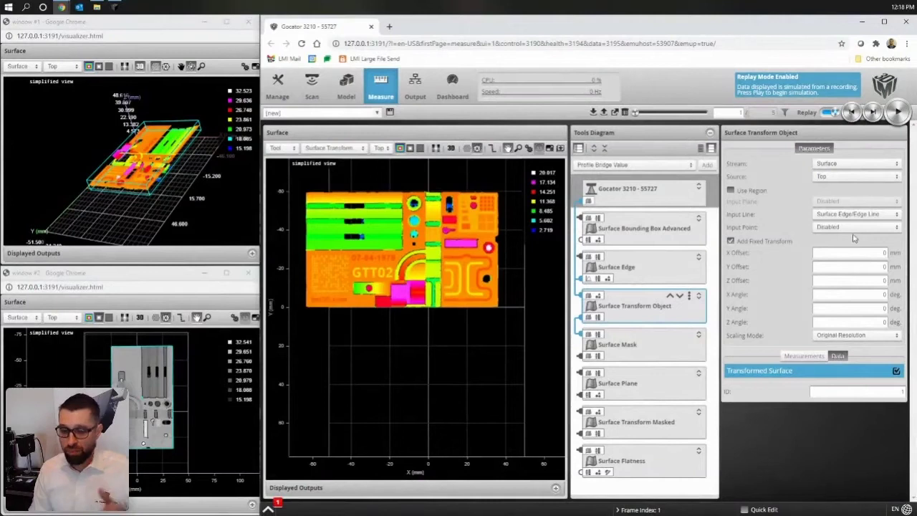
Step: Try fixed Z Angle values of 90° and 180°, settling on 270°
left_click(862, 321)
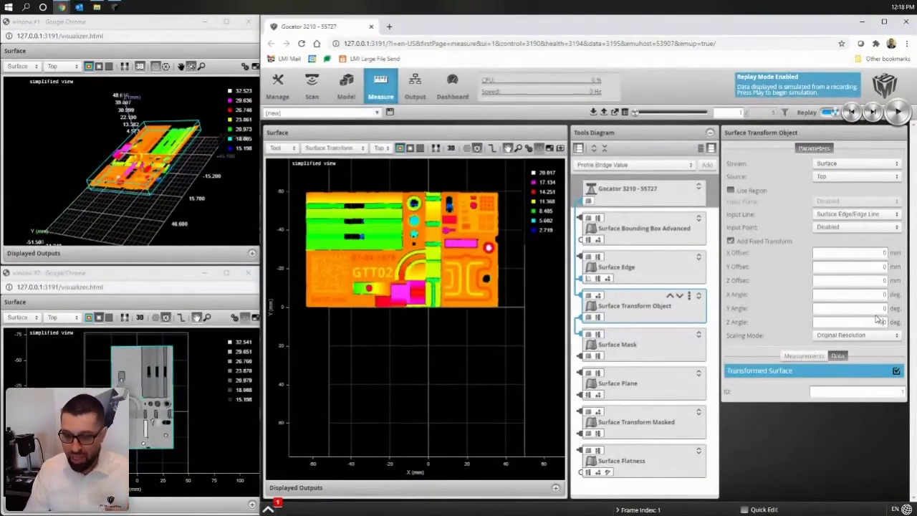
type("90")
key("Return")
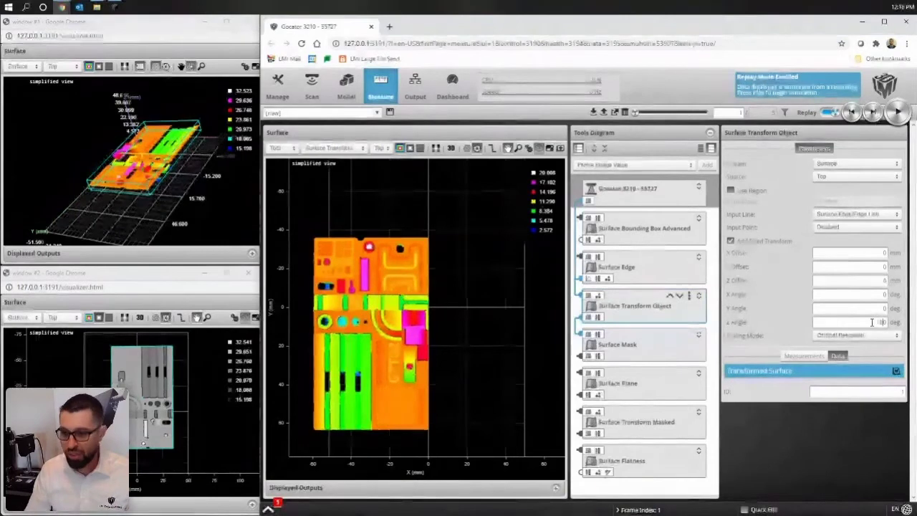
key("Return")
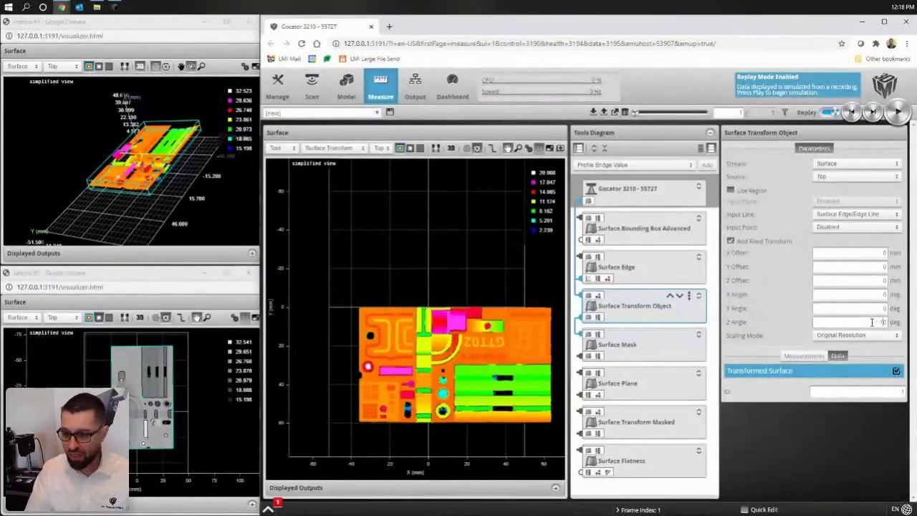
key("Return")
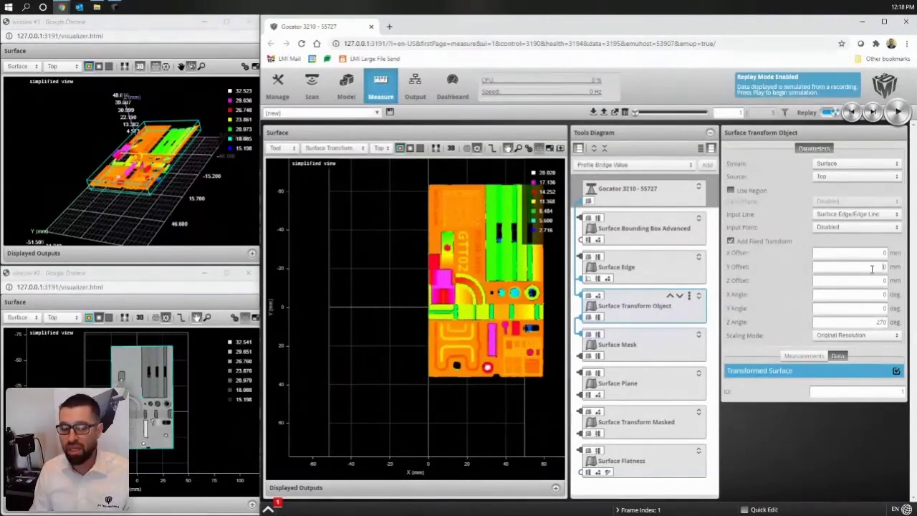
Step: View the Surface Bounding Box Advanced Width measurement, then reselect Surface Transform Object
left_click(655, 236)
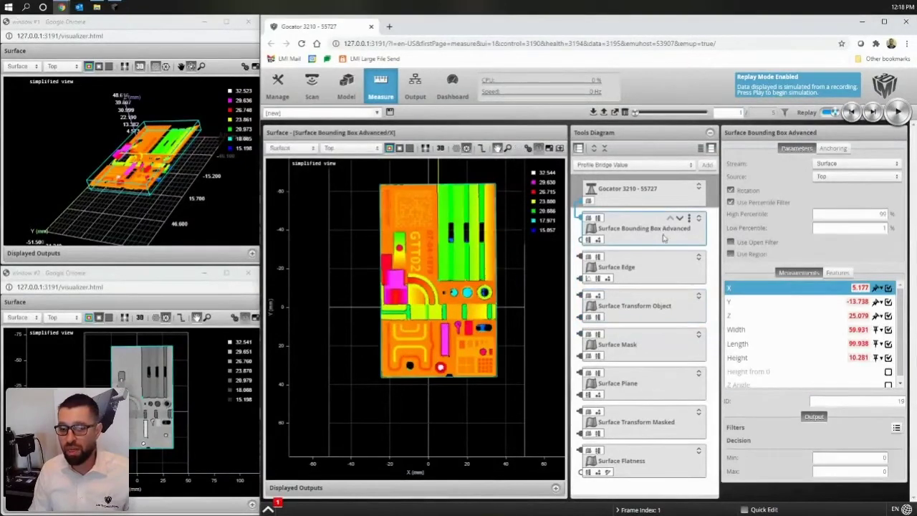
left_click(758, 331)
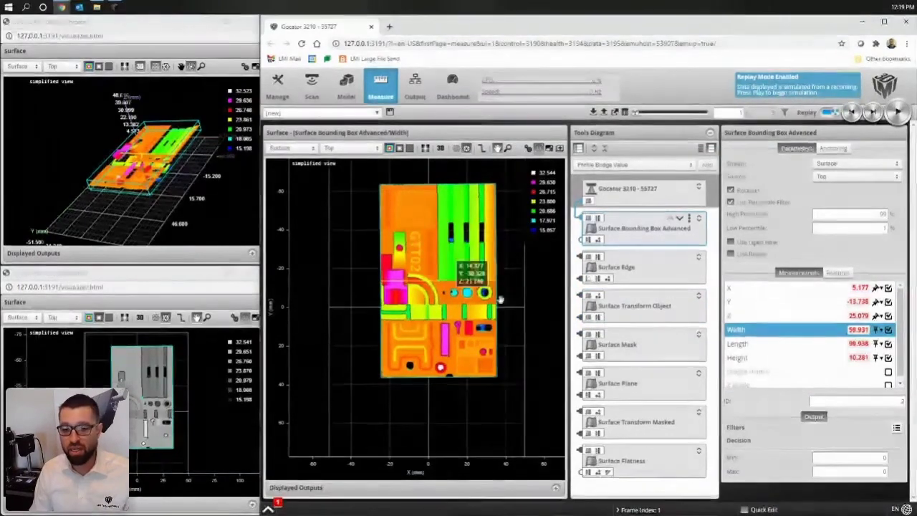
left_click(633, 308)
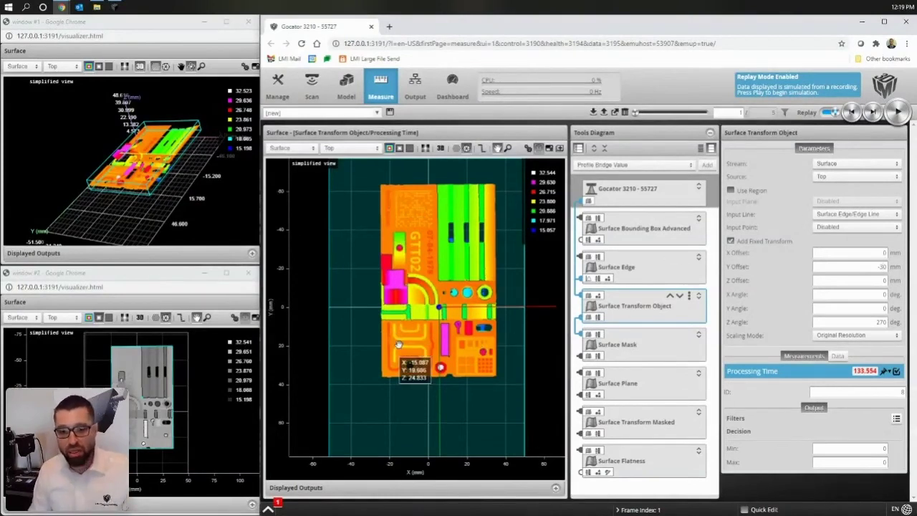
Step: Use Surface Bounding Box Advanced as the Input Point and show the Transformed Surface data
left_click(844, 227)
left_click(845, 236)
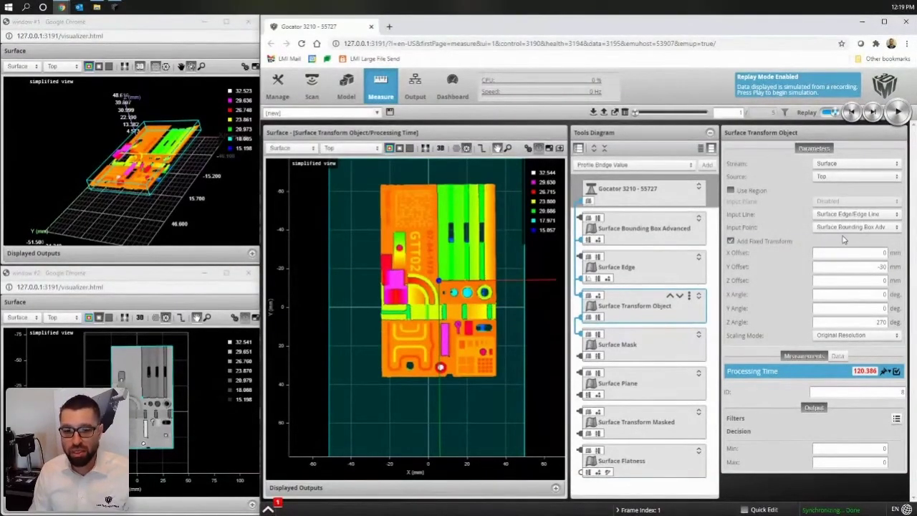
left_click(837, 355)
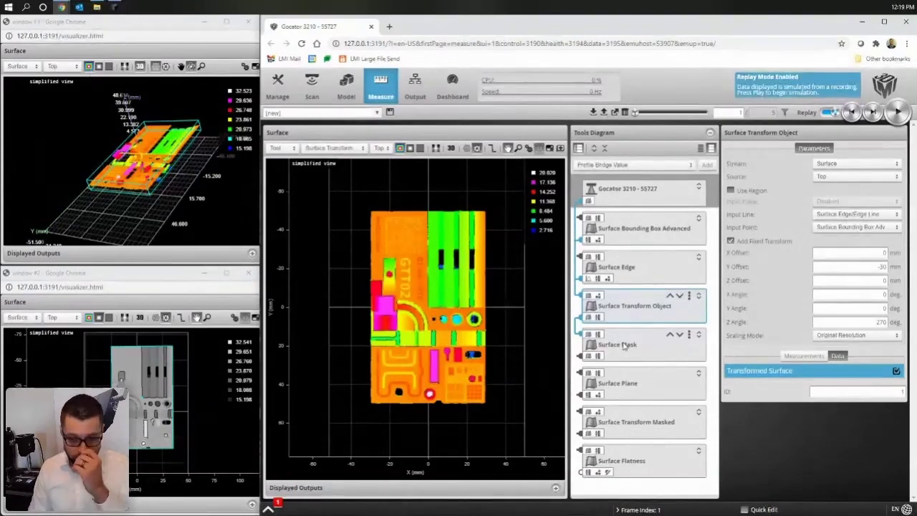
Step: Select the Surface Mask tool and preview its Extracted Region output
left_click(624, 345)
scroll(491, 374, "up", 3)
scroll(491, 376, "up", 3)
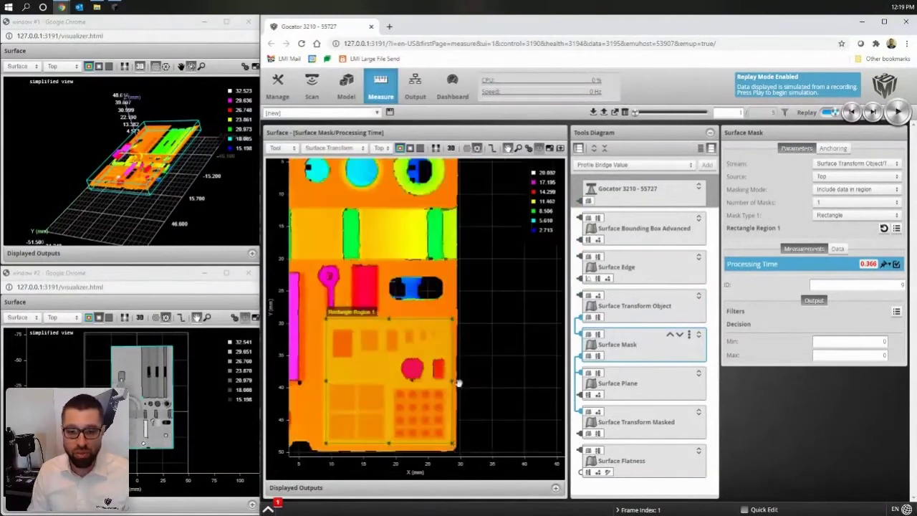
scroll(508, 348, "up", 3)
scroll(539, 305, "up", 4)
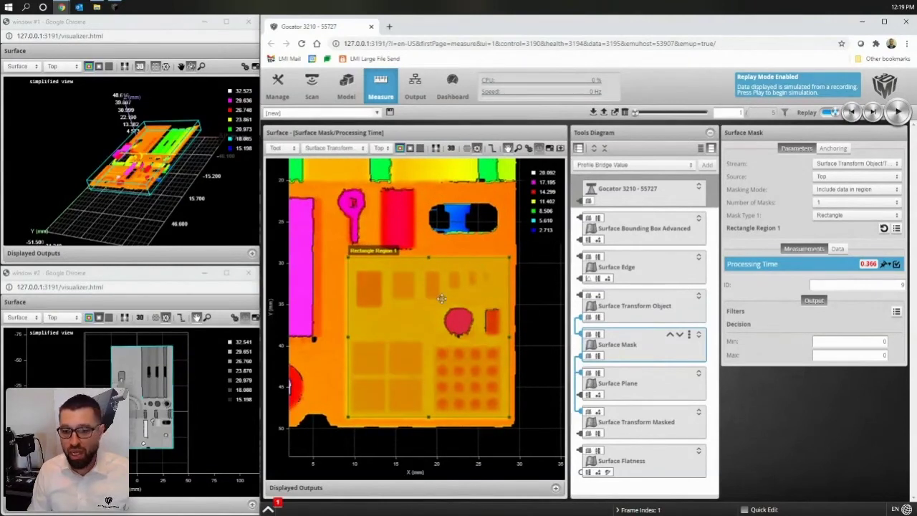
left_click(839, 248)
left_click(821, 264)
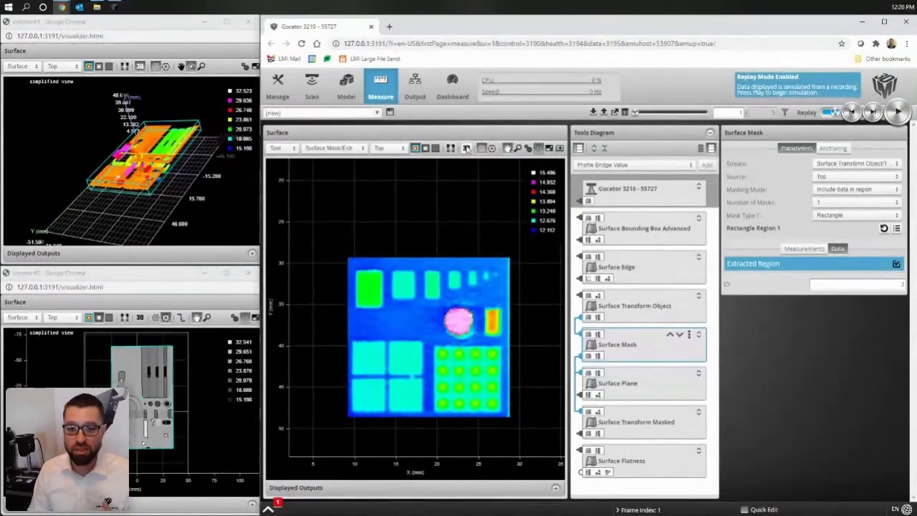
Step: Reset the view and frame the masked part in an oblique 3-D perspective
left_click(466, 149)
scroll(475, 414, "up", 2)
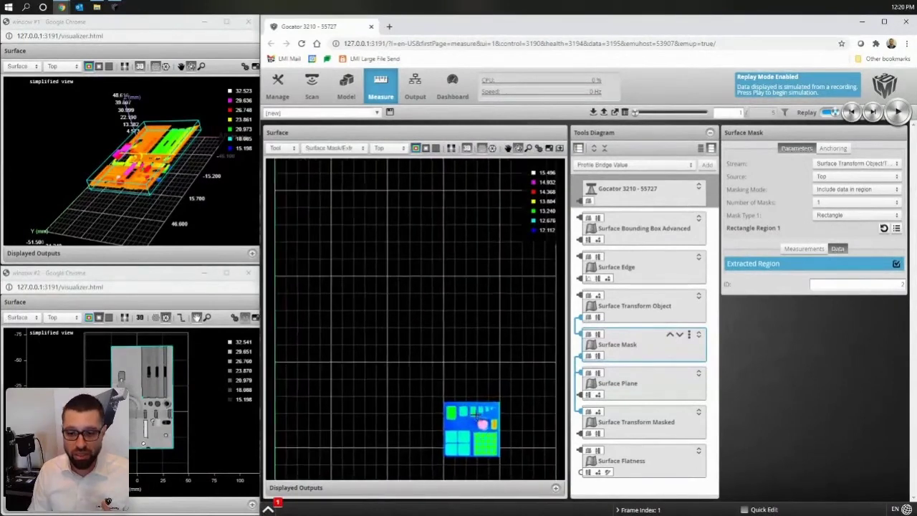
left_click_drag(476, 414, 415, 236)
scroll(417, 293, "up", 5)
left_click_drag(437, 287, 467, 385)
scroll(467, 387, "down", 3)
left_click_drag(458, 420, 423, 375)
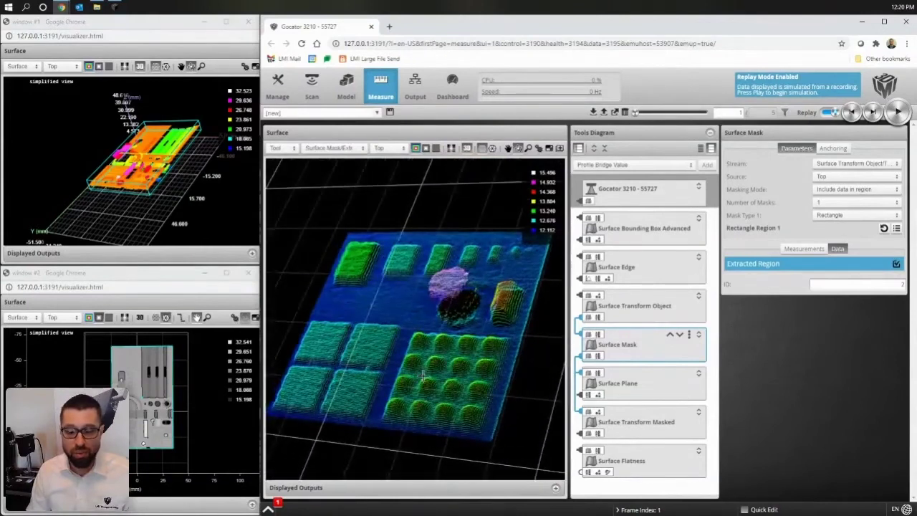
Step: Show the Dashboard's Performance stats listing each tool's processing time
left_click(455, 94)
left_click(778, 159)
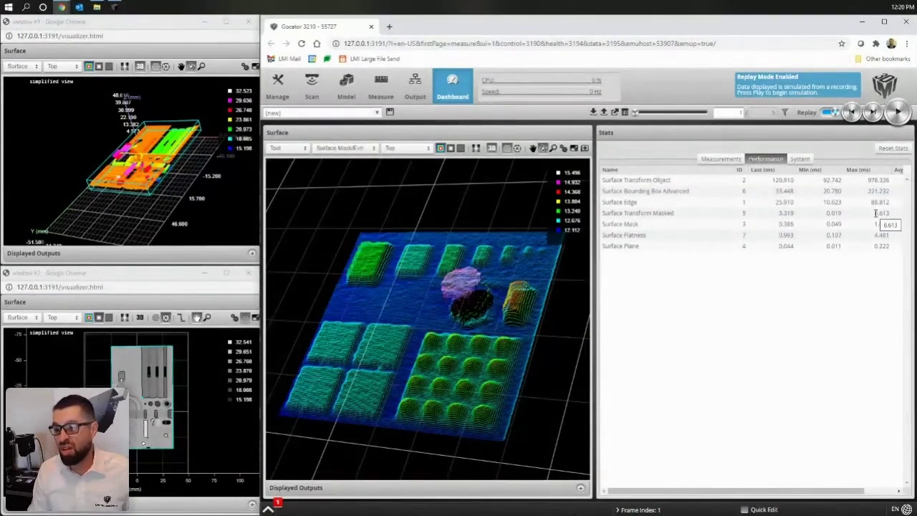
left_click_drag(513, 344, 525, 365)
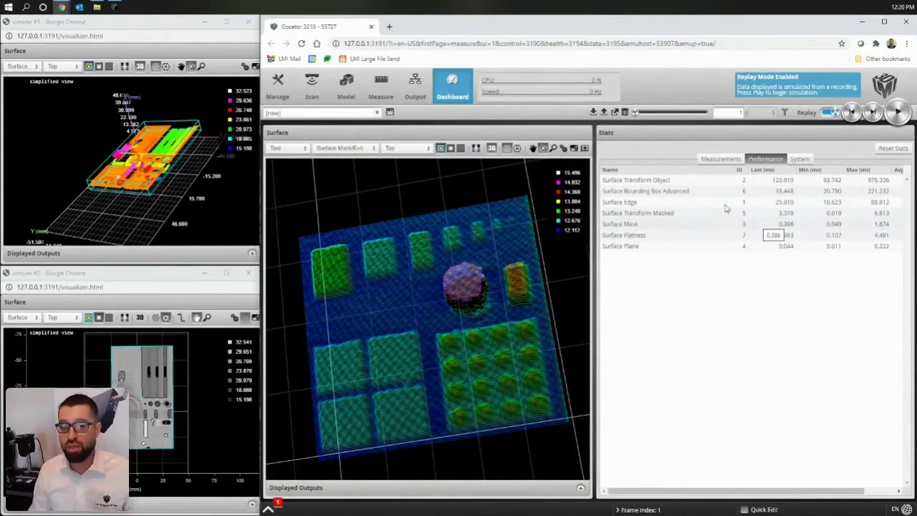
Step: Back in Measure, select Surface Plane and zoom into its results in the 2-D view
left_click(380, 86)
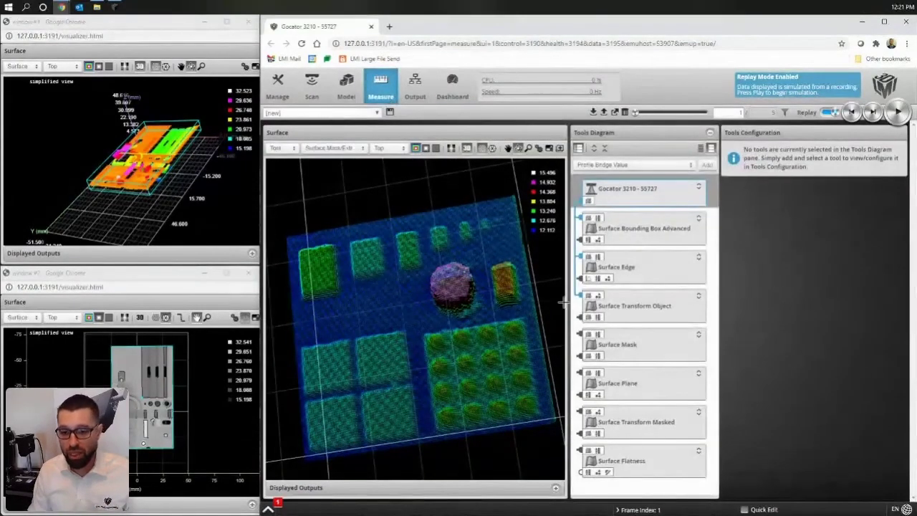
mouse_move(644, 353)
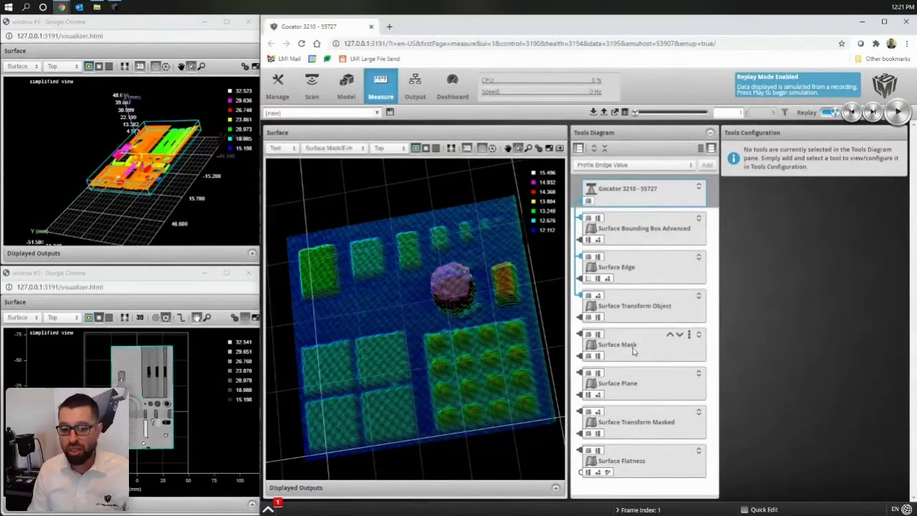
left_click(632, 350)
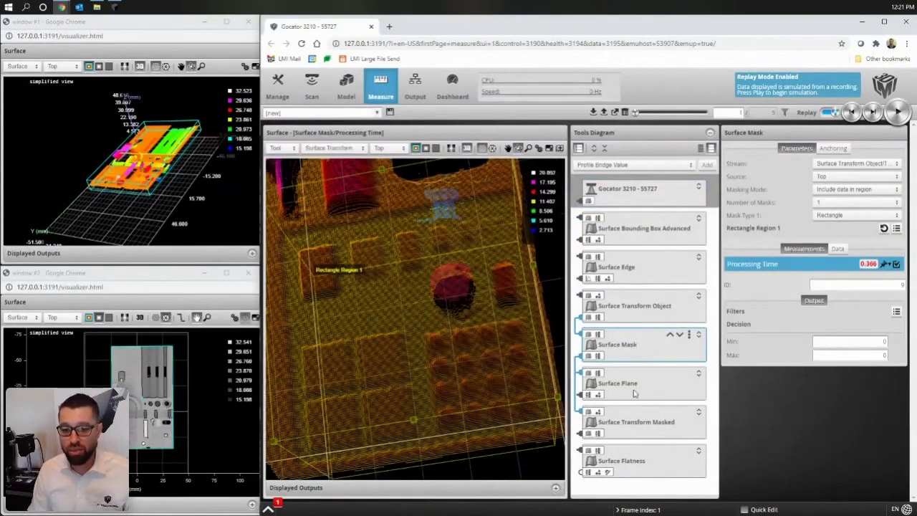
left_click(635, 394)
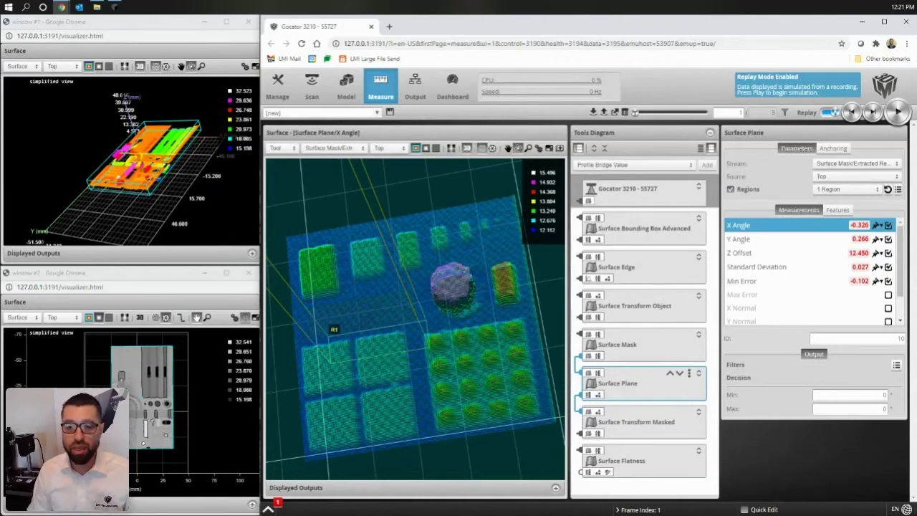
left_click(474, 149)
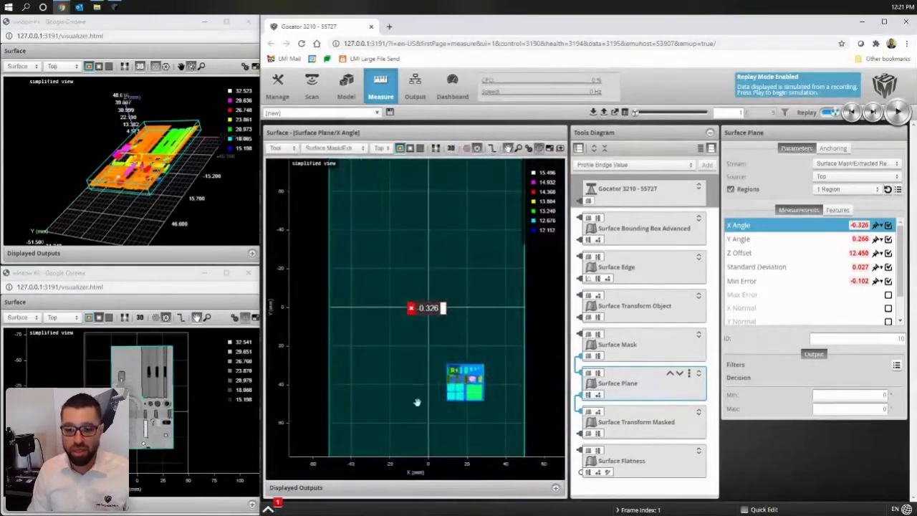
scroll(434, 404, "up", 5)
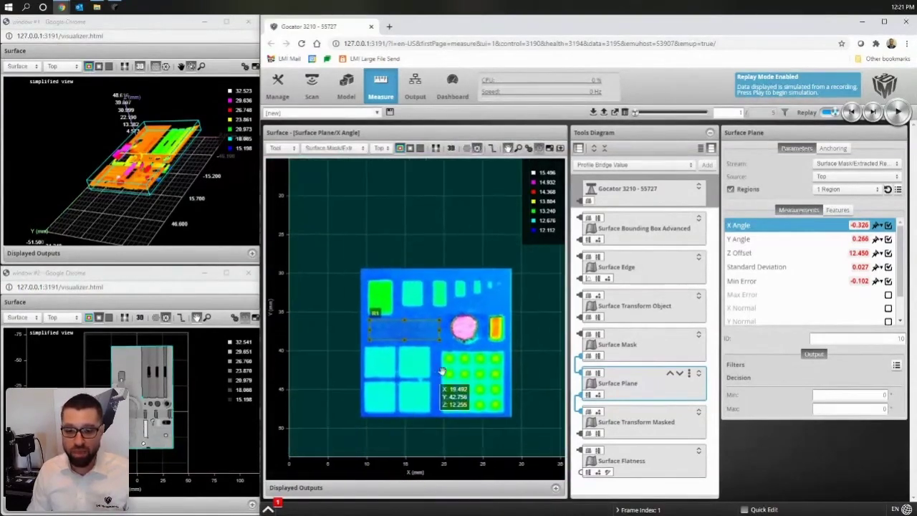
scroll(447, 370, "up", 2)
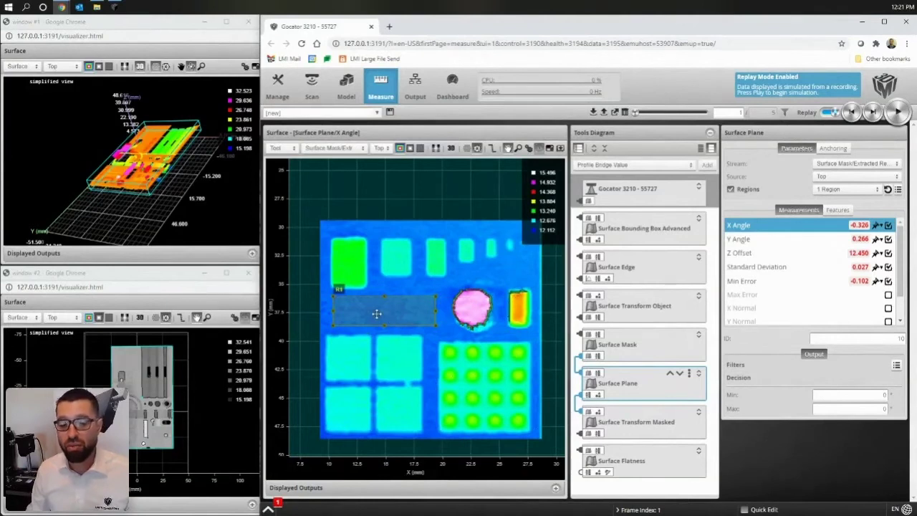
Step: Inspect the fitted plane in 3-D and shift region R1 right over the part
scroll(455, 229, "down", 4)
left_click(451, 149)
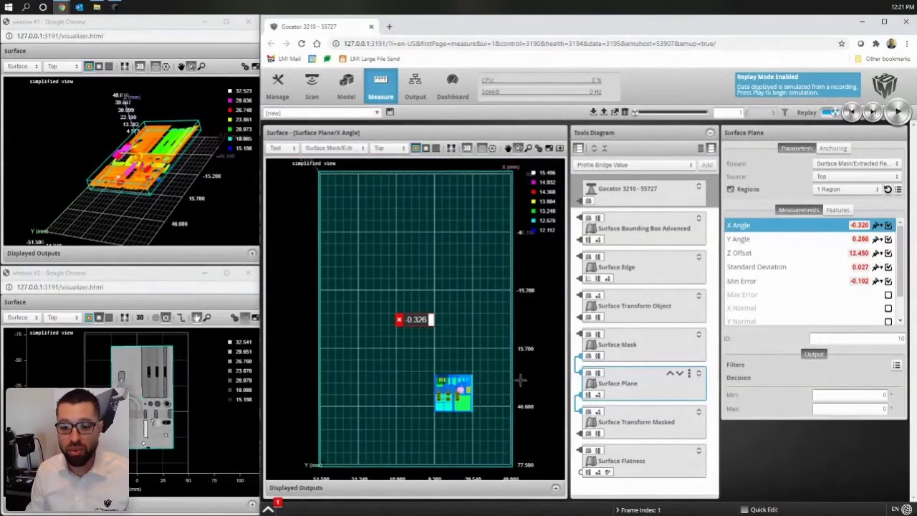
left_click_drag(538, 428, 536, 308)
scroll(461, 354, "up", 3)
left_click_drag(461, 361, 432, 368)
scroll(432, 365, "up", 3)
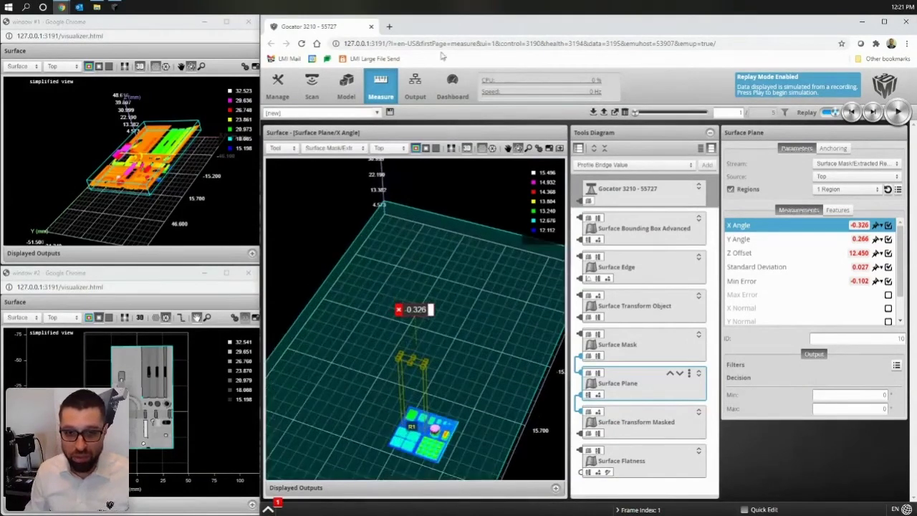
scroll(467, 388, "up", 5)
scroll(461, 388, "up", 1)
left_click_drag(412, 366, 432, 368)
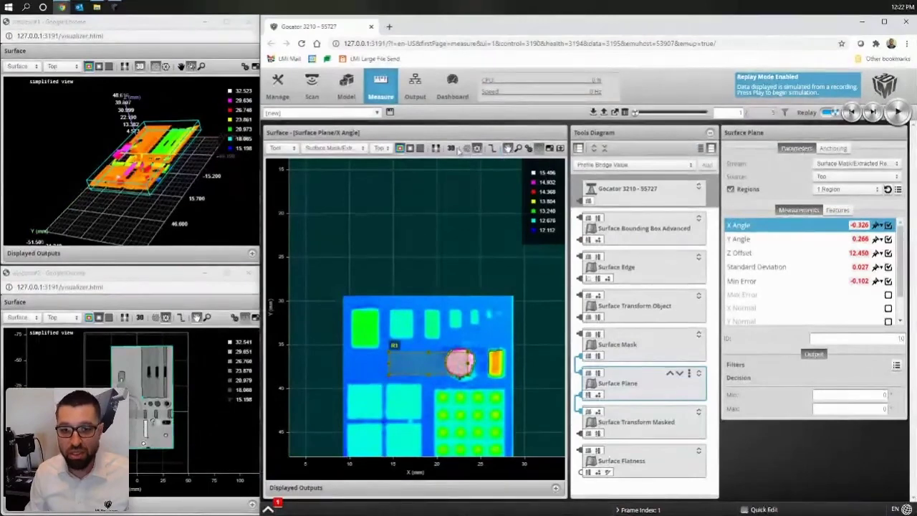
scroll(534, 404, "down", 3)
left_click_drag(533, 418, 514, 160)
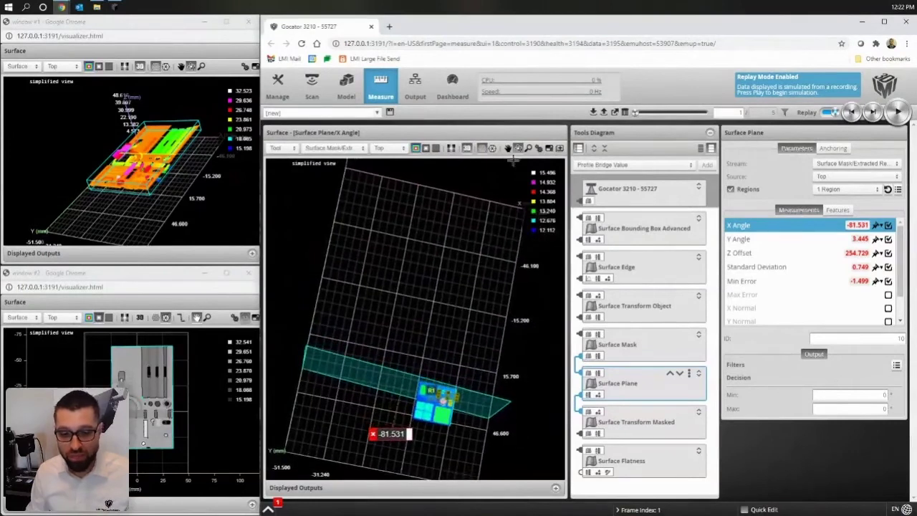
Step: Check a low side view, then drag R1 down onto the flat base (X Angle -0.351)
left_click(467, 147)
scroll(453, 363, "up", 5)
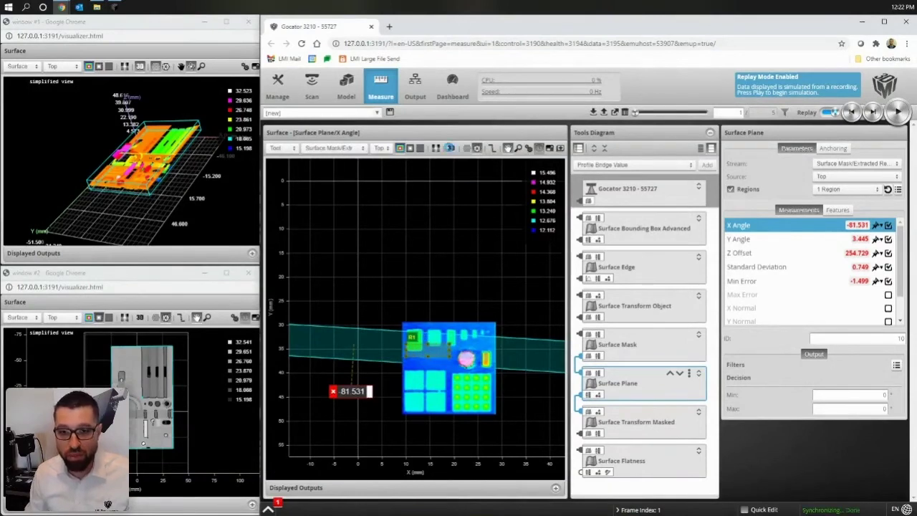
left_click(452, 150)
left_click_drag(535, 416, 443, 249)
left_click(467, 147)
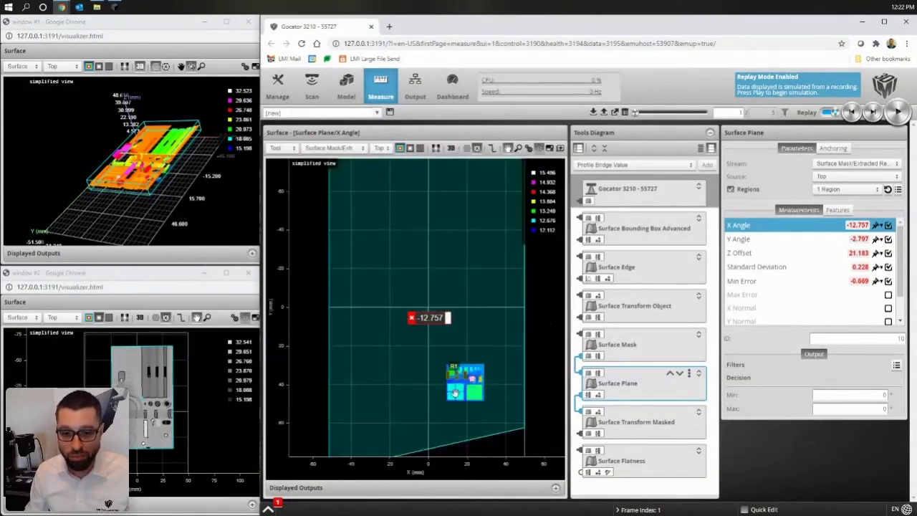
scroll(450, 356, "up", 5)
left_click_drag(450, 356, 453, 371)
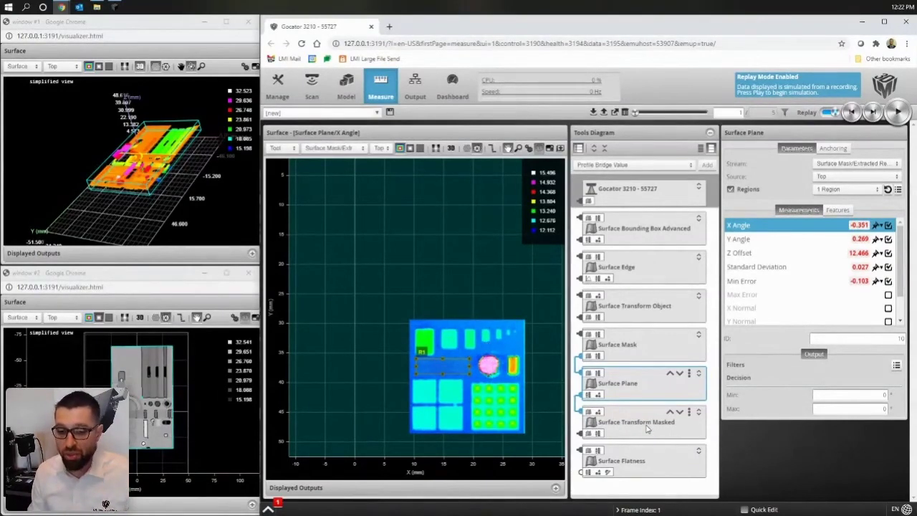
left_click(647, 428)
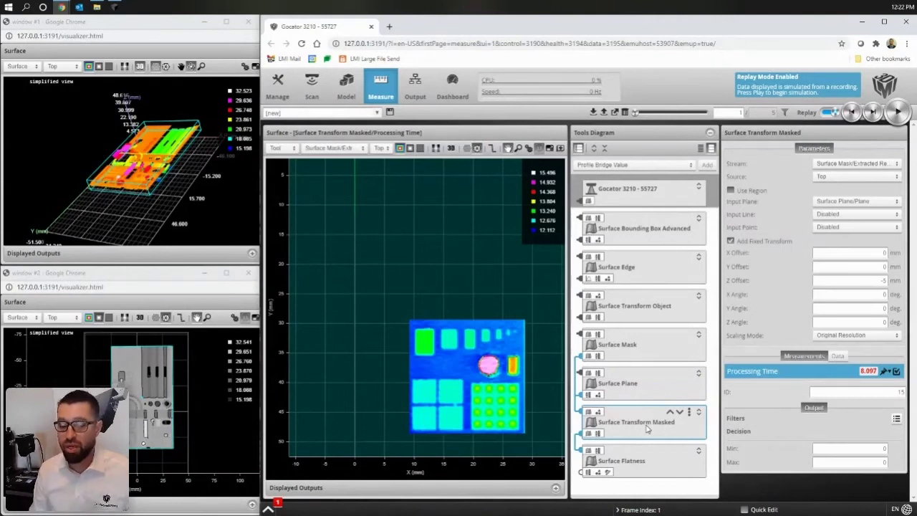
left_click(840, 357)
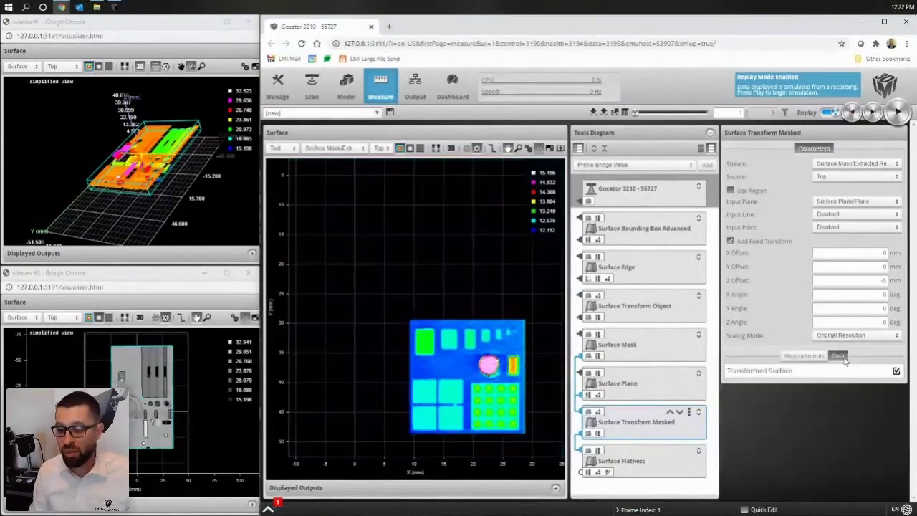
left_click(837, 374)
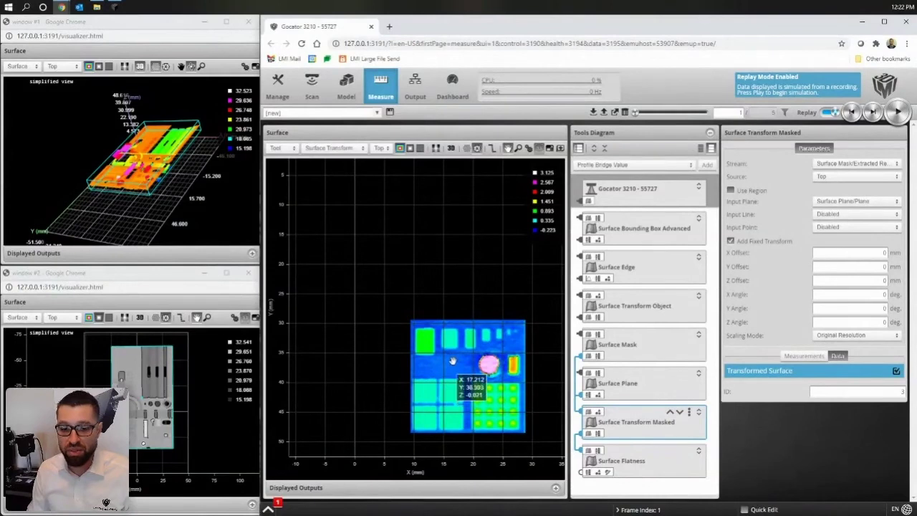
left_click(635, 392)
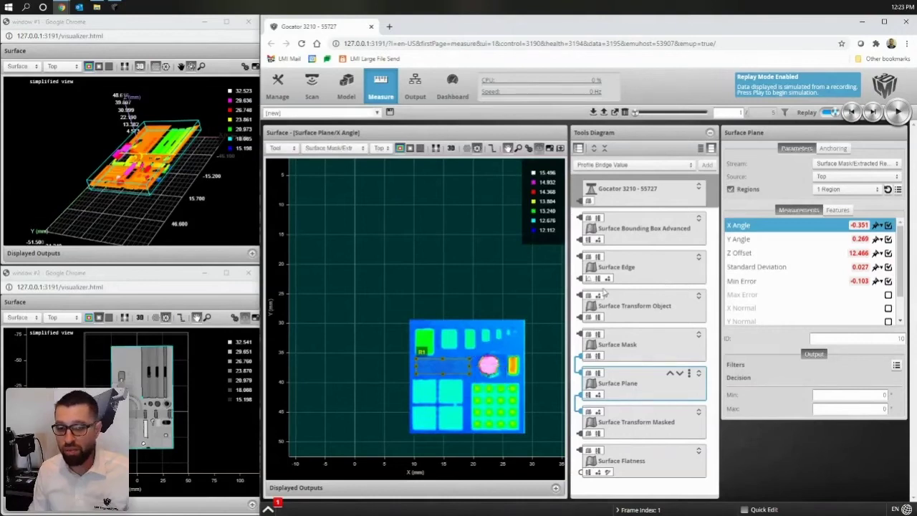
Step: Open the Surface Transform Masked settings via the Tools Diagram
left_click(627, 230)
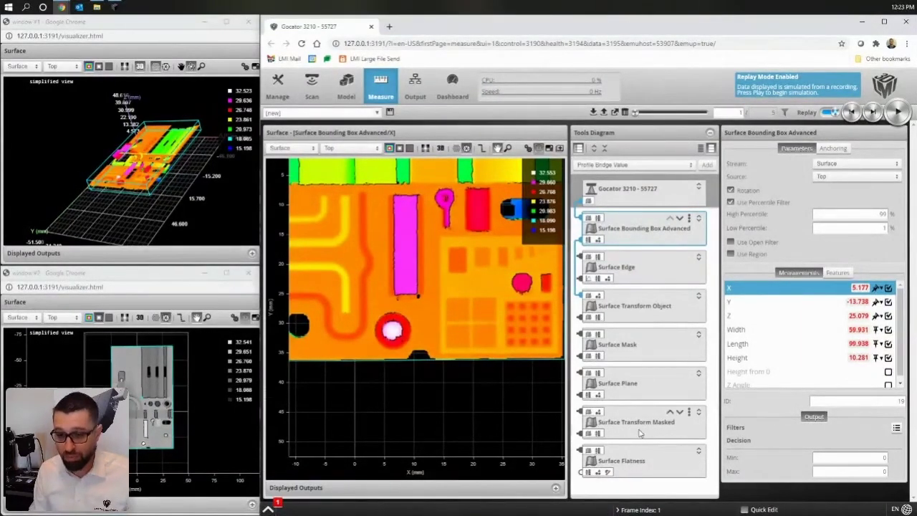
left_click(639, 431)
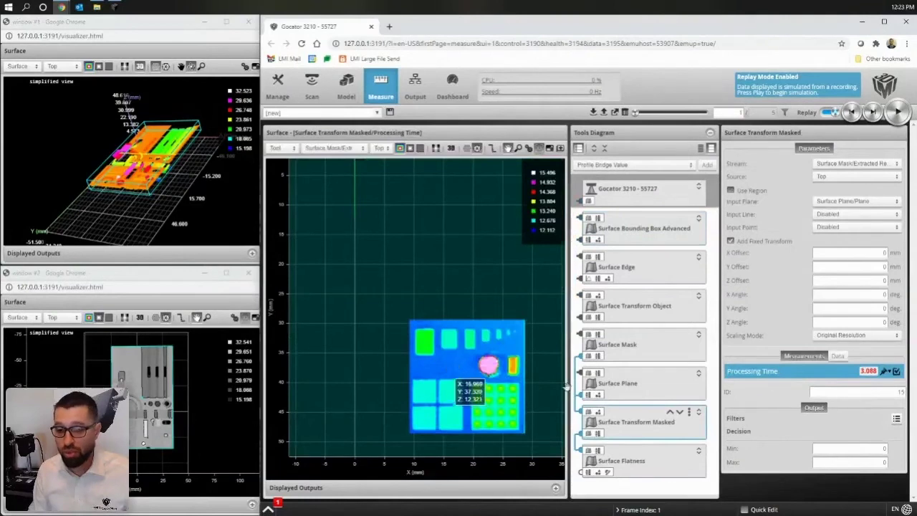
Step: Show the Transformed Surface output and set Surface Transform Masked's Z Offset to -5 mm
left_click(838, 356)
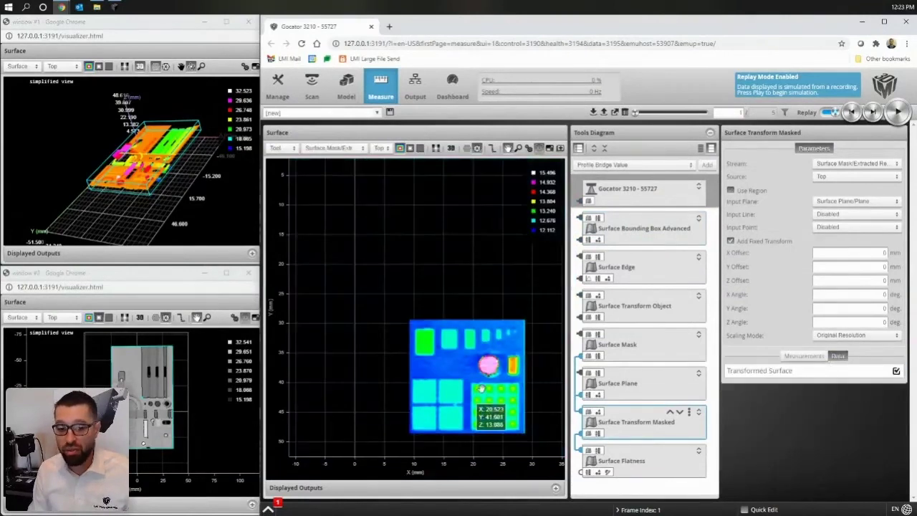
left_click(765, 371)
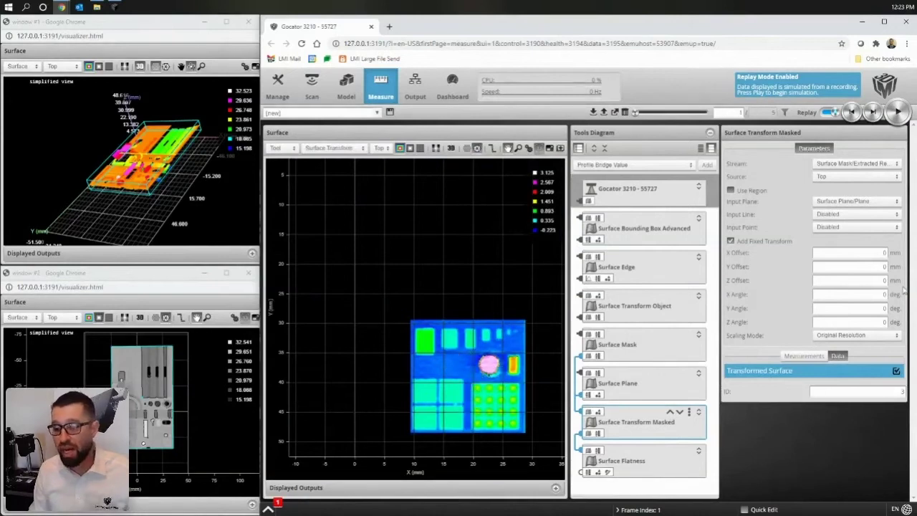
left_click(879, 280)
type("-5")
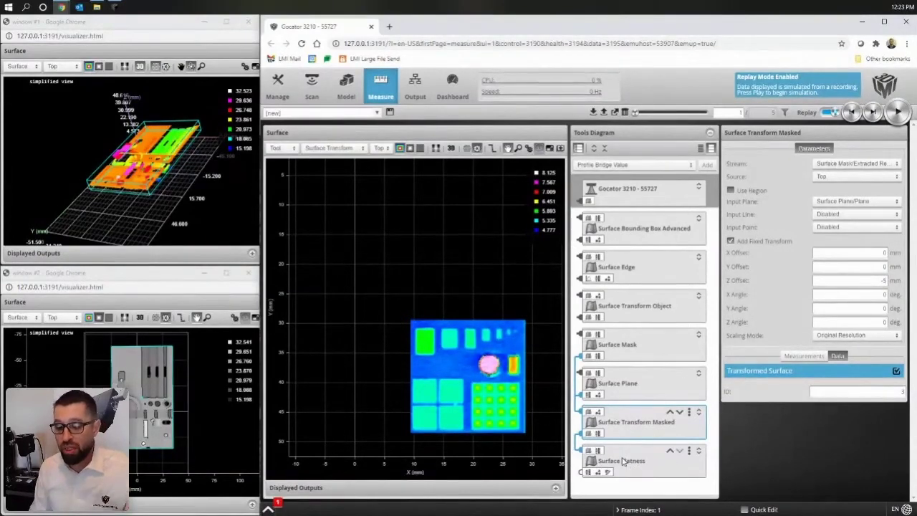
Step: Select Surface Flatness, zoom onto Rectangle Region 1, and confirm the Decision Max of 150
left_click(623, 461)
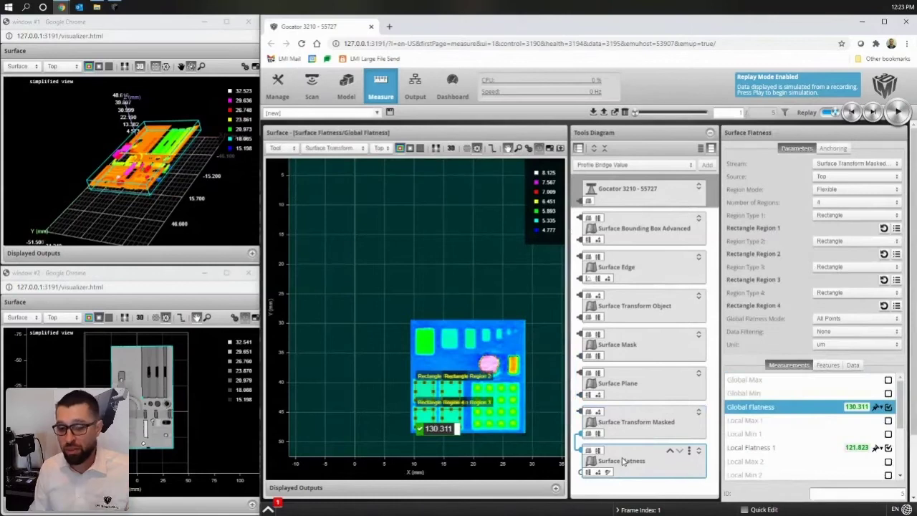
scroll(516, 401, "up", 4)
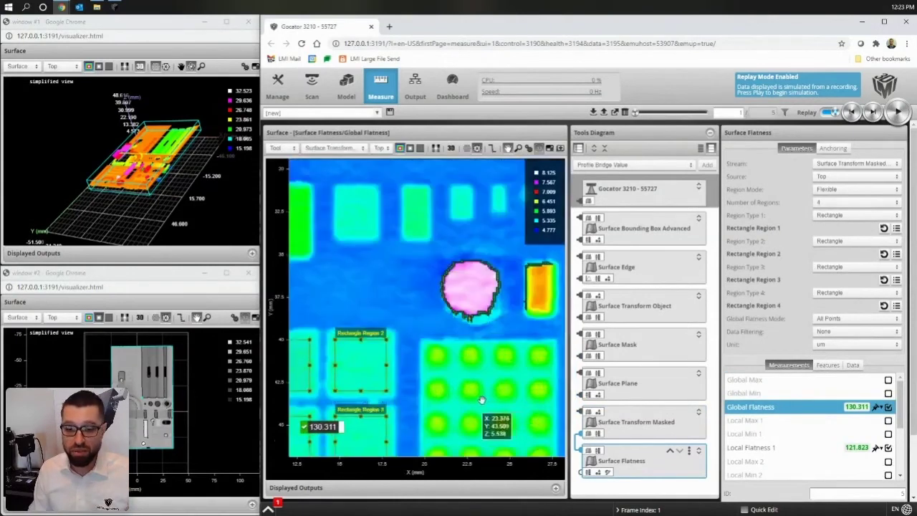
scroll(549, 335, "up", 3)
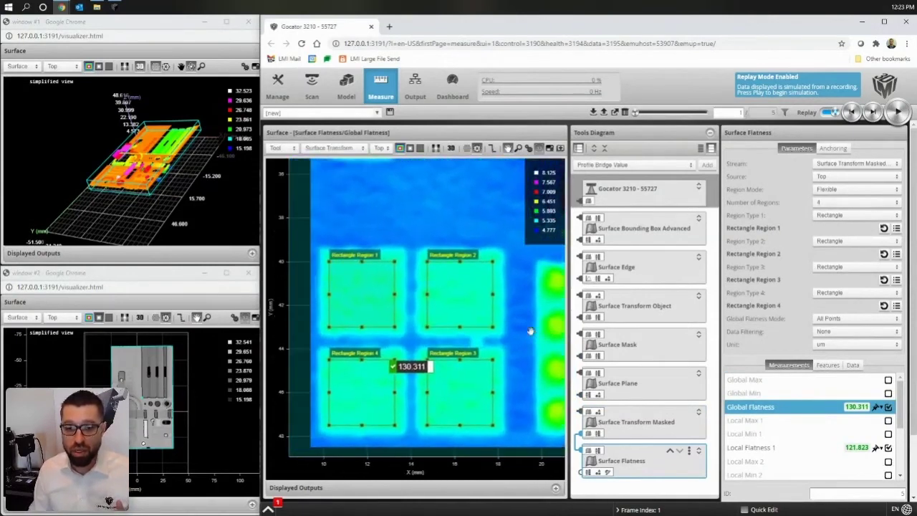
left_click(362, 294)
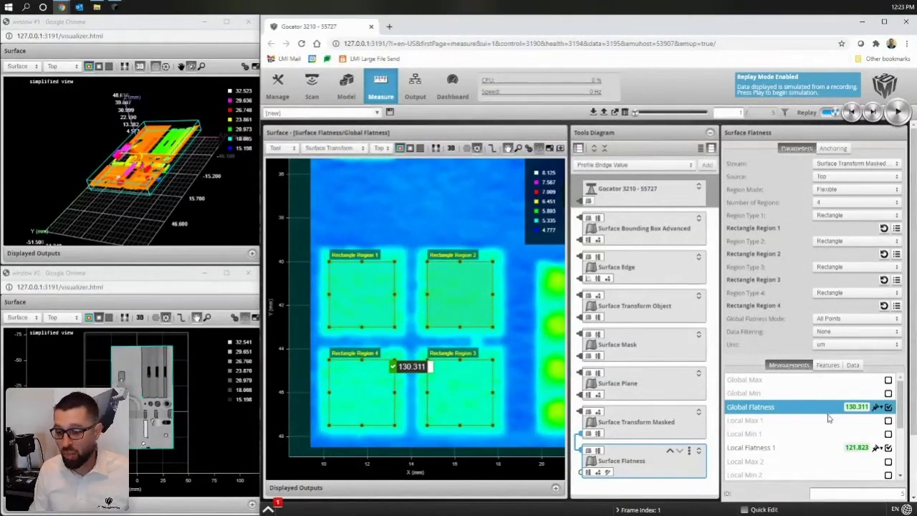
scroll(827, 412, "down", 2)
scroll(827, 412, "up", 2)
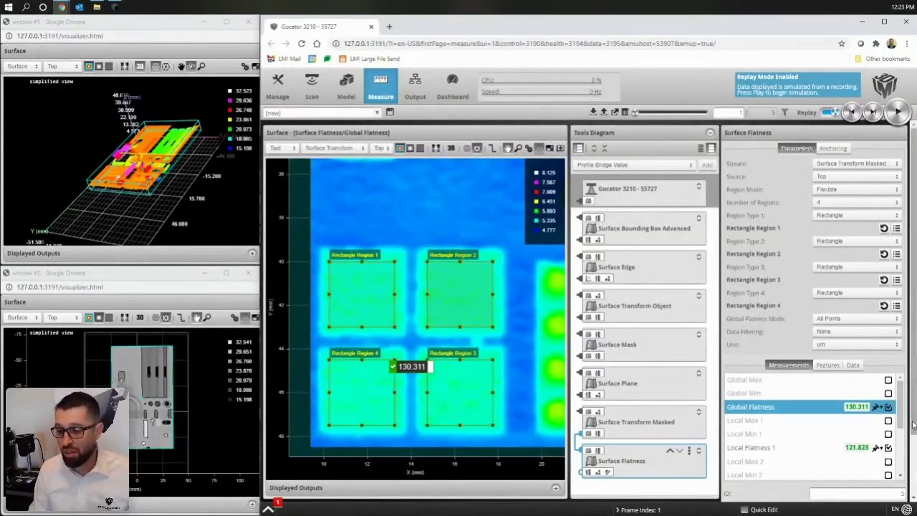
scroll(870, 479, "down", 2)
left_click_drag(871, 495, 902, 492)
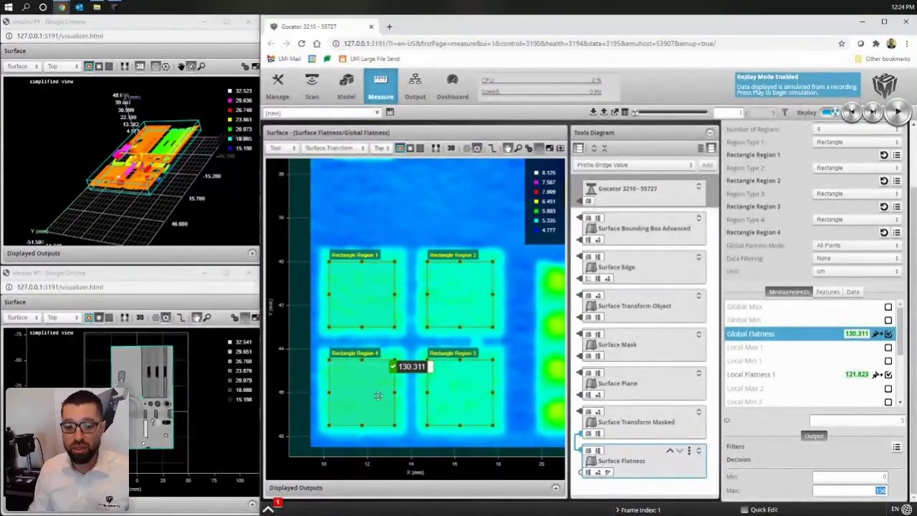
left_click(826, 336)
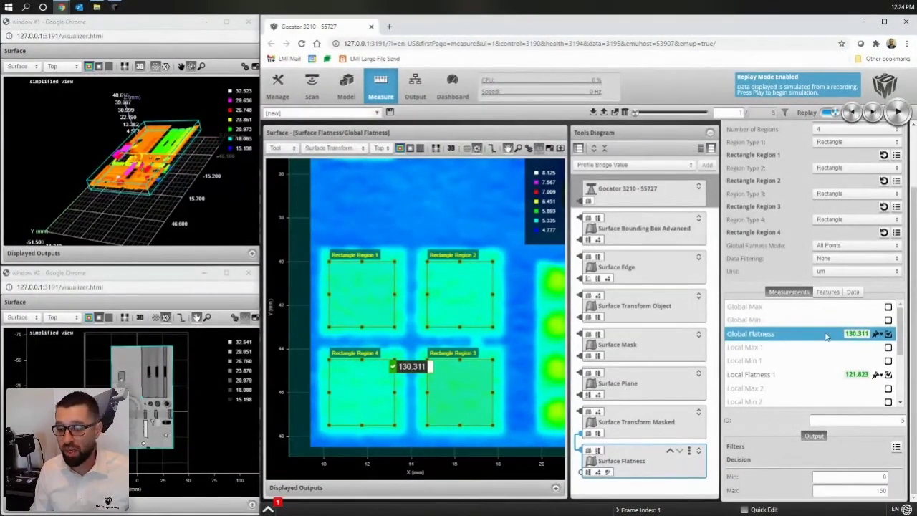
left_click(820, 380)
scroll(821, 383, "down", 3)
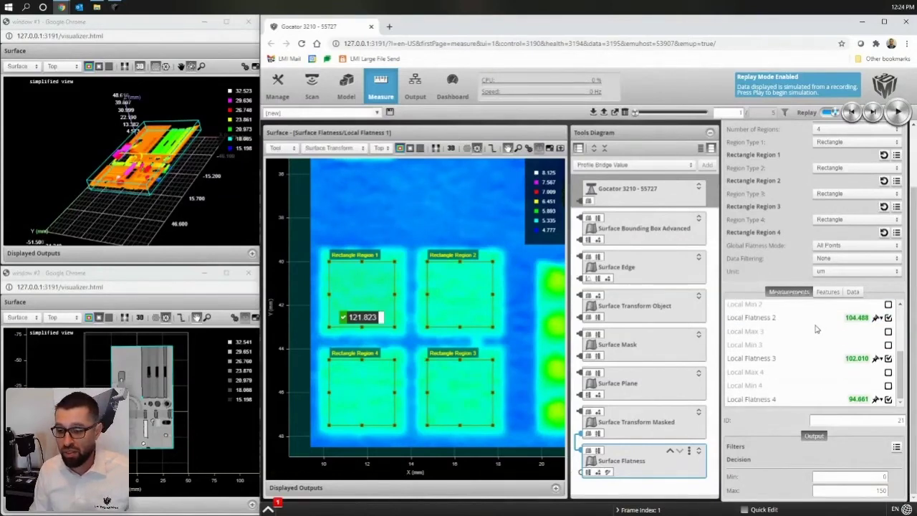
left_click(815, 324)
left_click(821, 359)
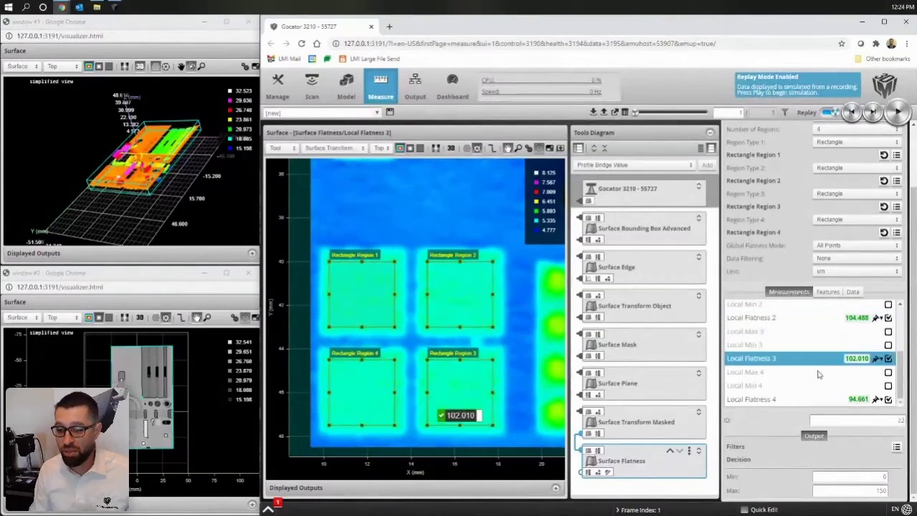
left_click(815, 399)
scroll(818, 359, "up", 3)
left_click(819, 334)
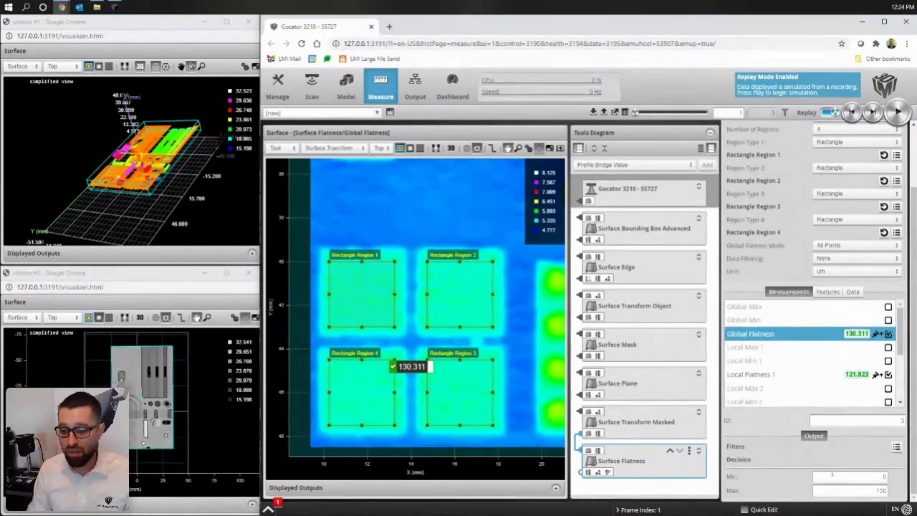
Step: Step the replay forward to scan 4, where Global Flatness fails at 387.873
left_click(873, 113)
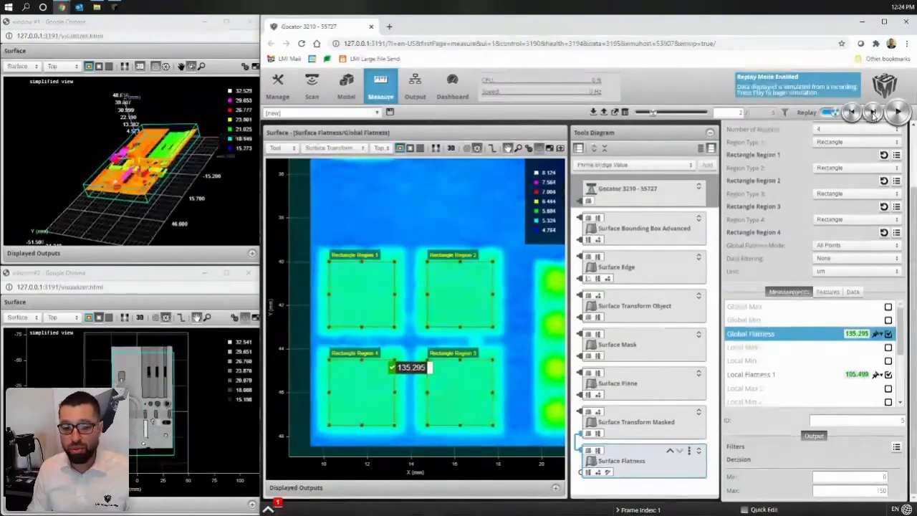
left_click(872, 113)
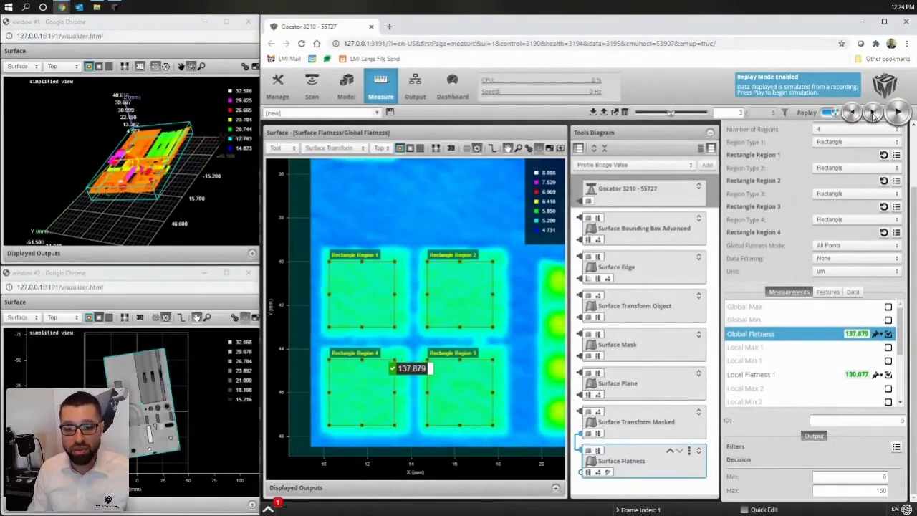
left_click(872, 113)
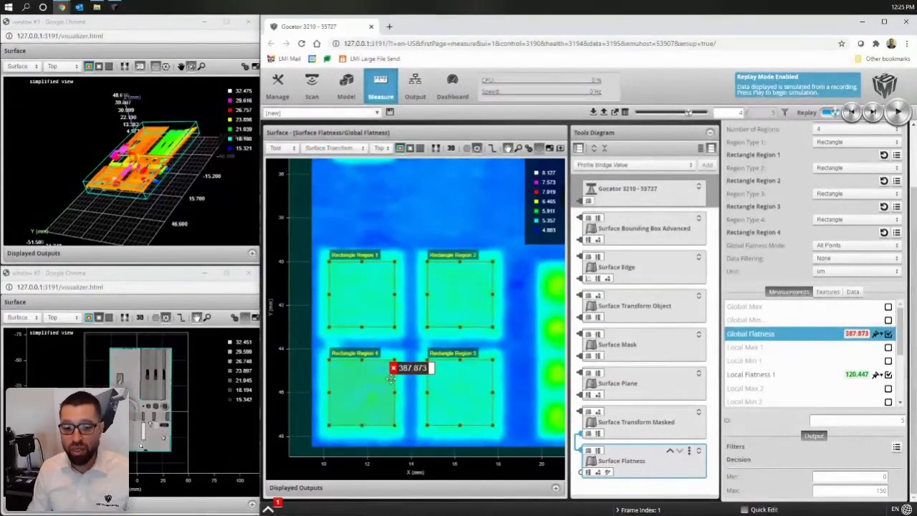
Step: Check Rectangle Region 3 against the 150 limit, then advance to scan 5, passing at 125.582
mouse_move(419, 384)
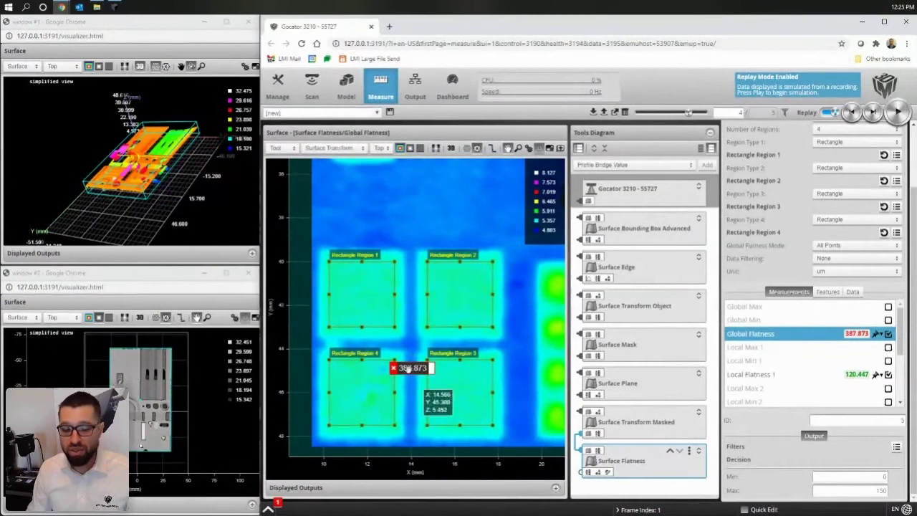
left_click(423, 391)
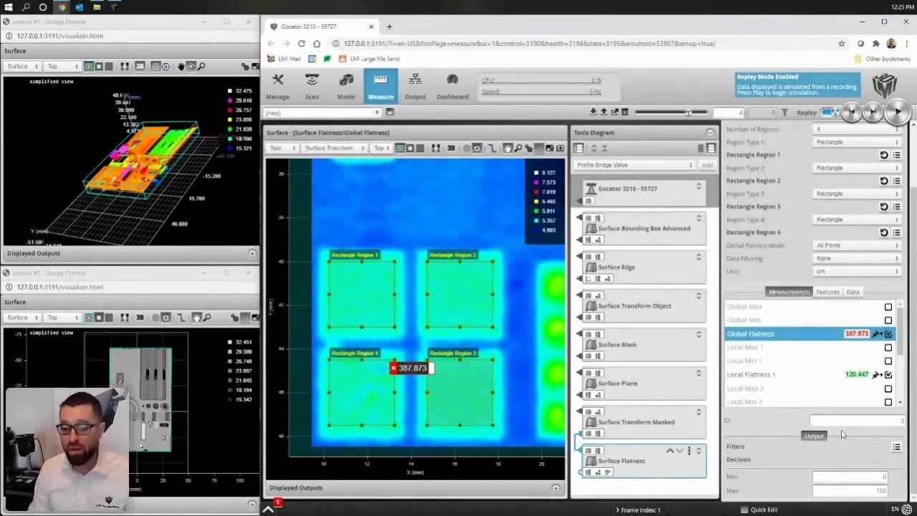
double_click(853, 491)
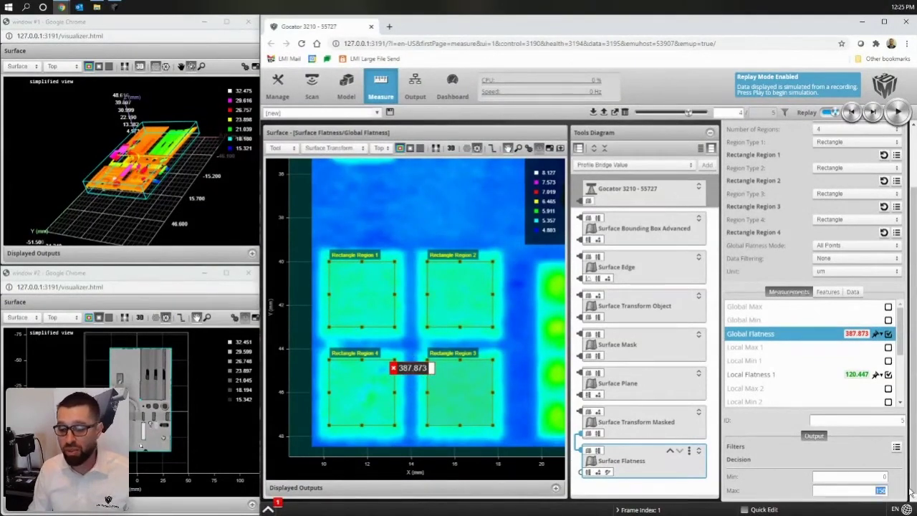
left_click(873, 112)
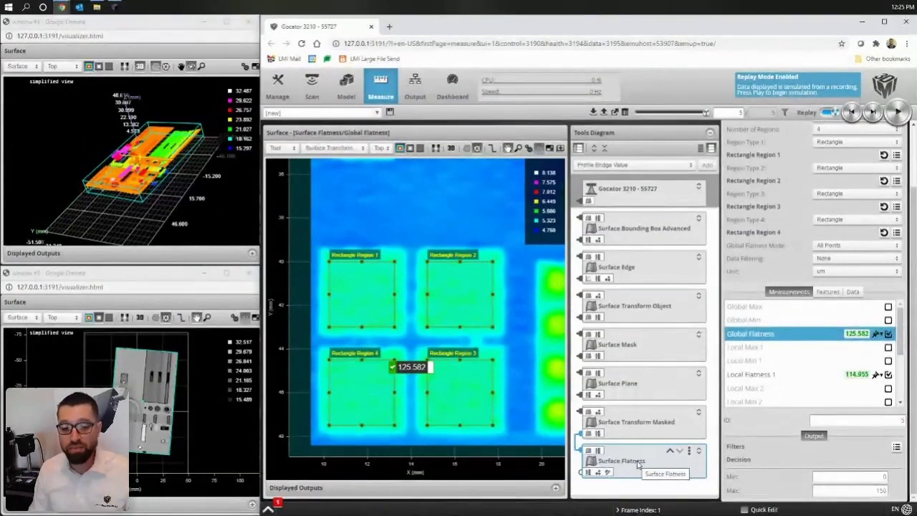
Step: Step back from scan 5 to the failing fourth scan at 387.873
left_click(852, 115)
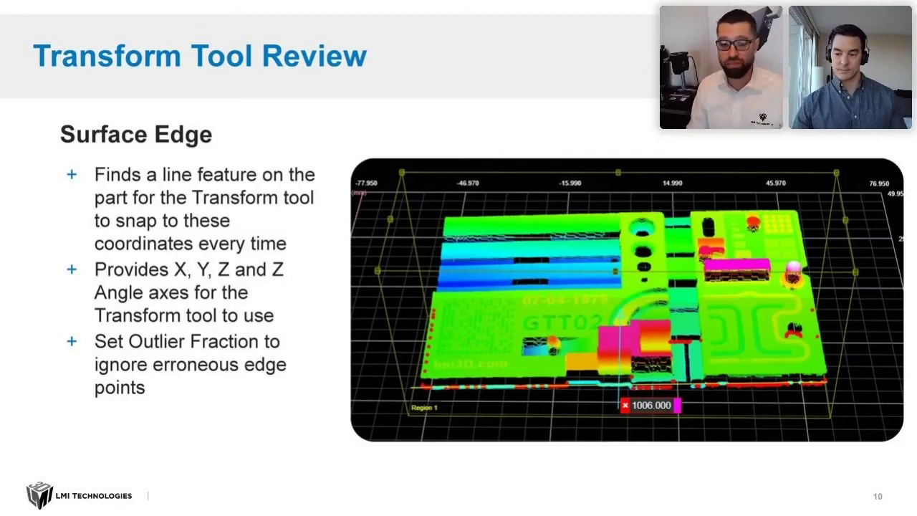
Step: Advance the slides to Surface Transform (slide 11), then Surface Mask (slide 12)
key("Right")
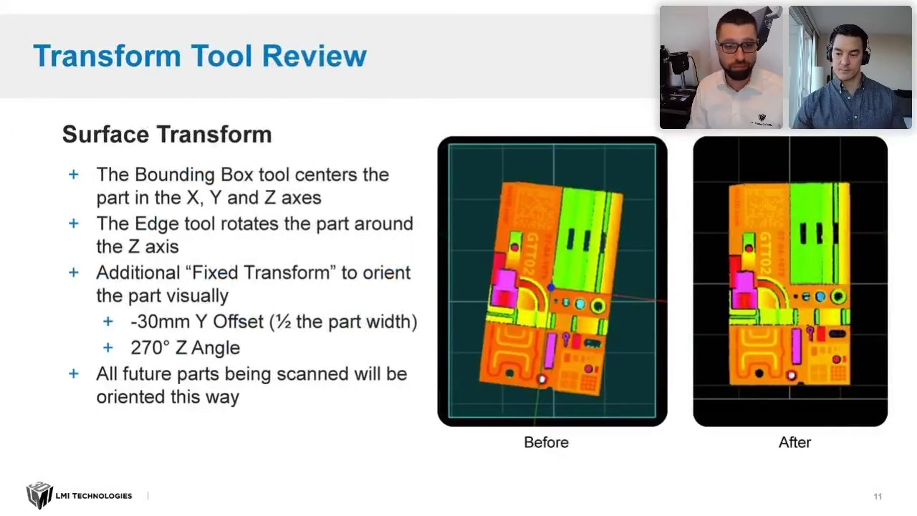
key("Right")
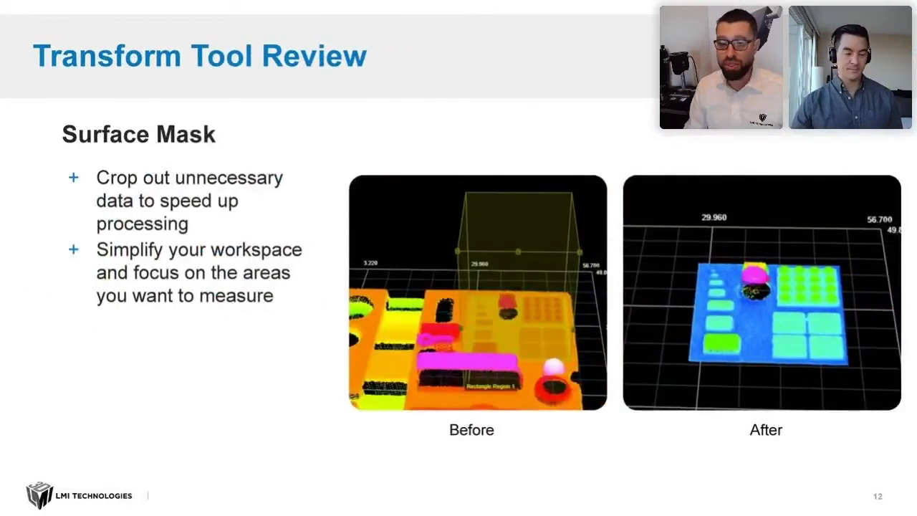